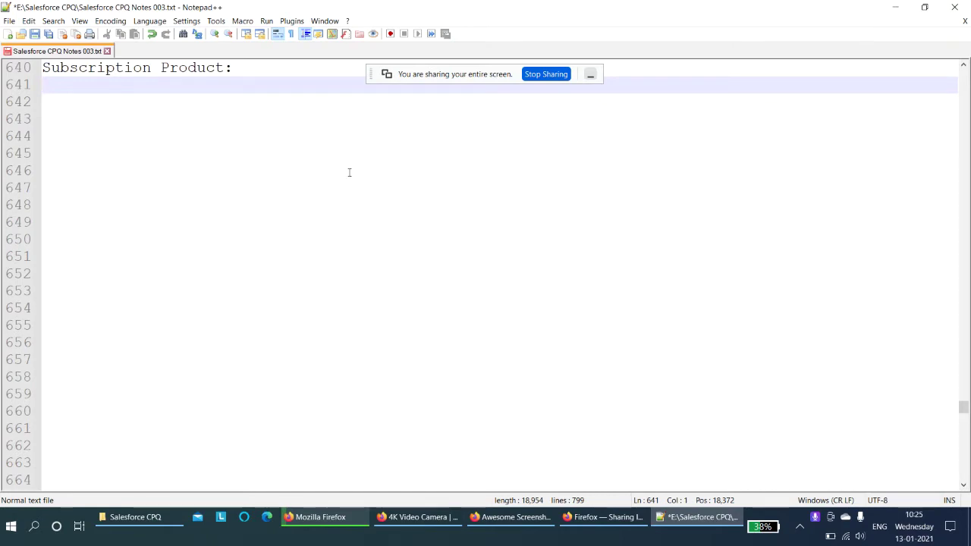
# Under "Subscription Product:", write "Create a product and enter the field values of subscription term, billing type/charge type." and leave a blank line.
pyautogui.moveTo(470, 73); pyautogui.dragTo(480, 46)
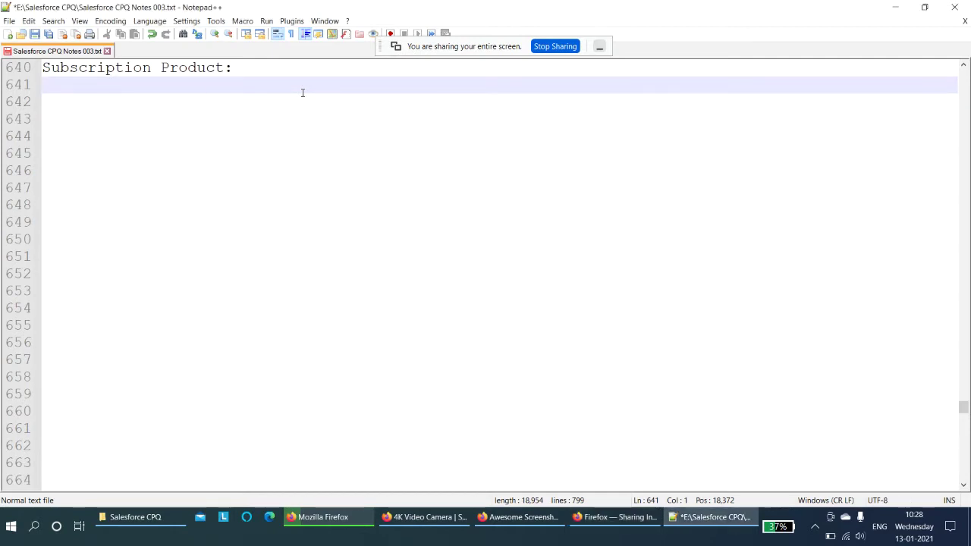
pyautogui.write('Create a pr')
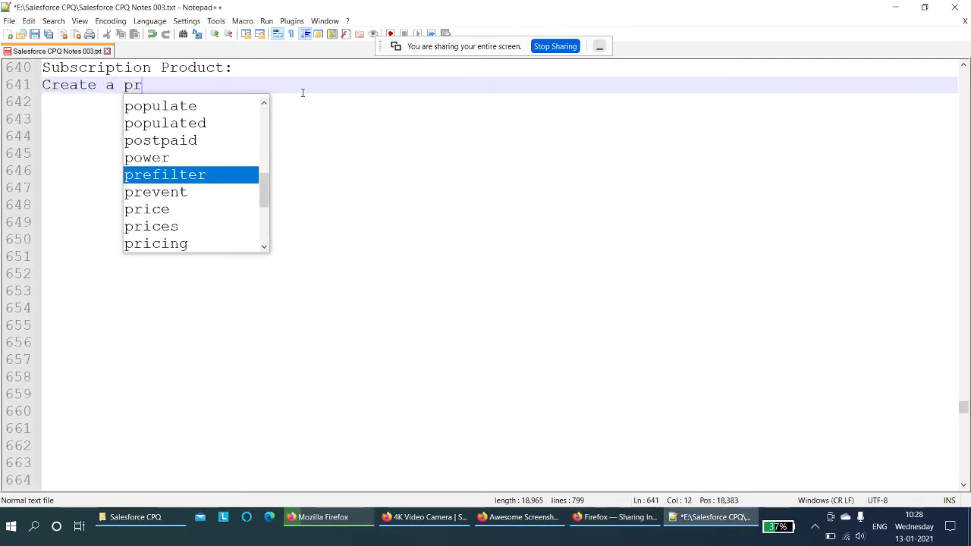
pyautogui.write('oduct and ent')
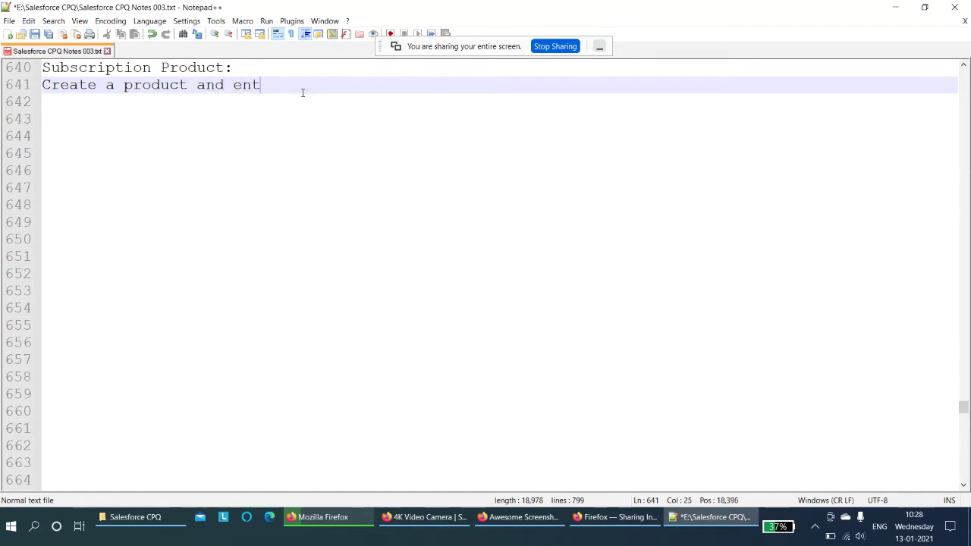
pyautogui.write('er the field ')
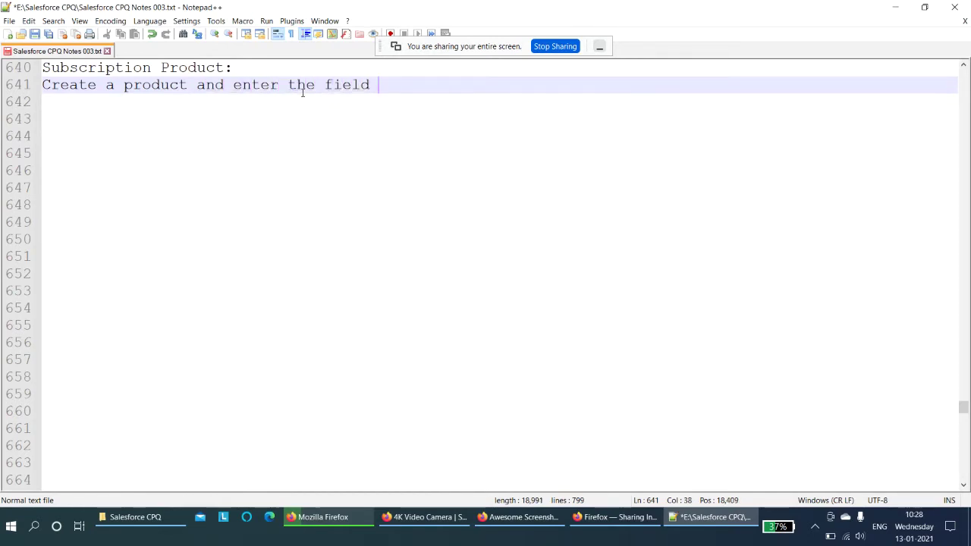
pyautogui.write('values of ')
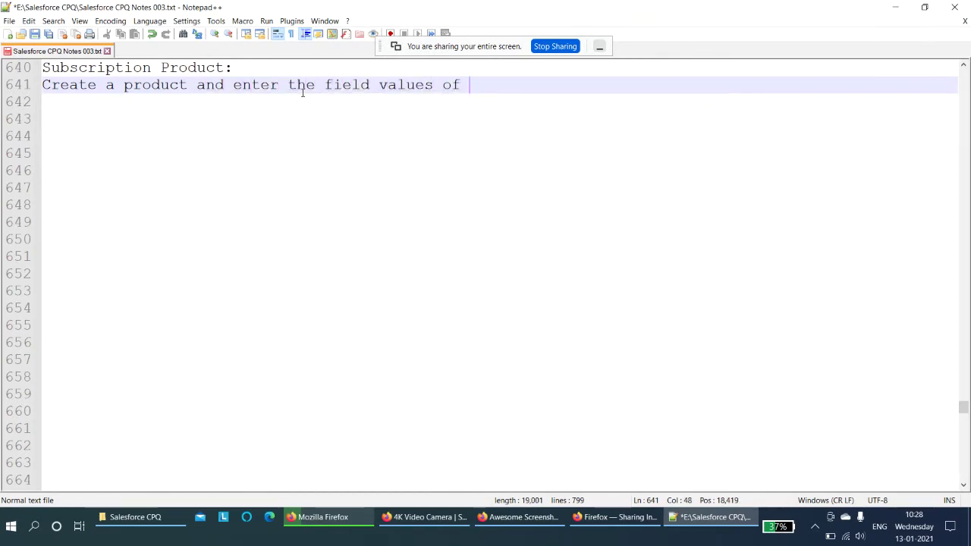
pyautogui.write('subsc')
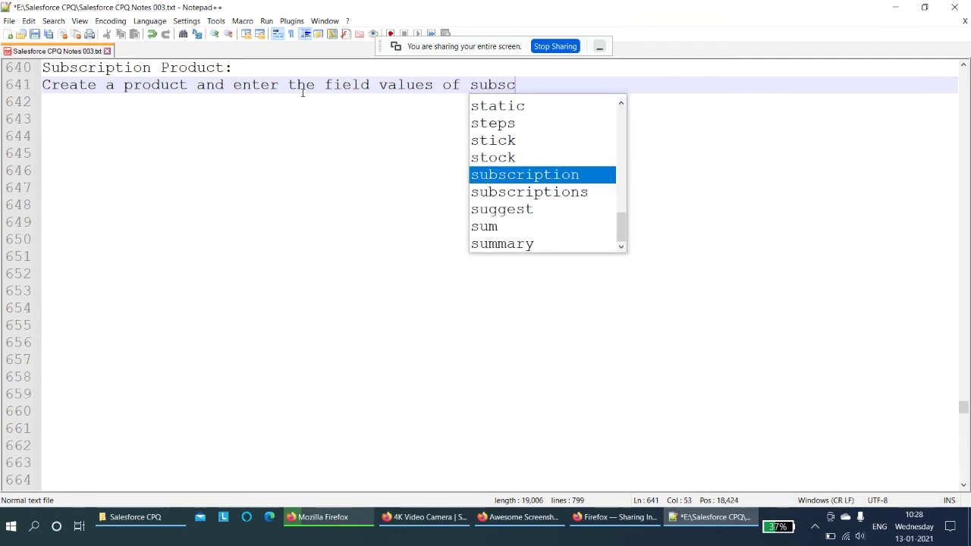
pyautogui.write('ription')
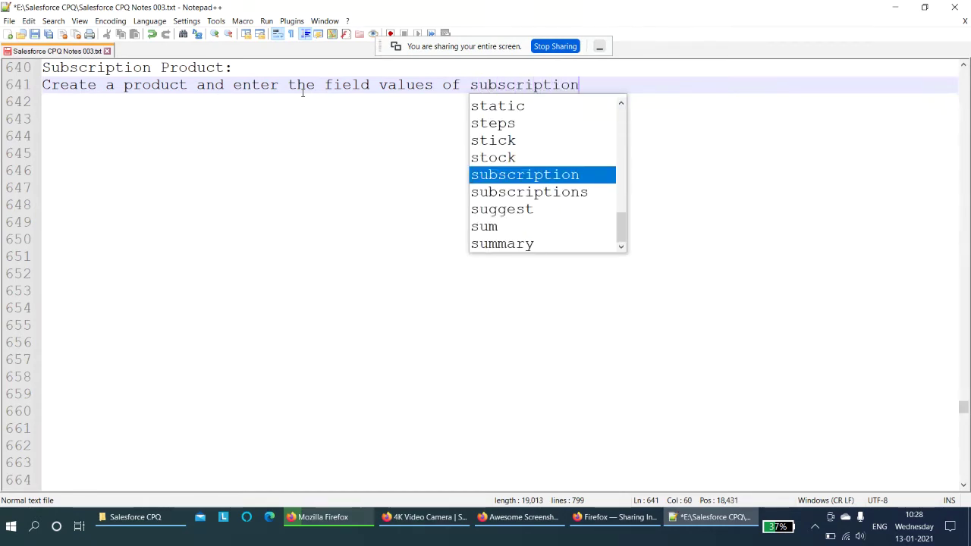
pyautogui.write(' term, ')
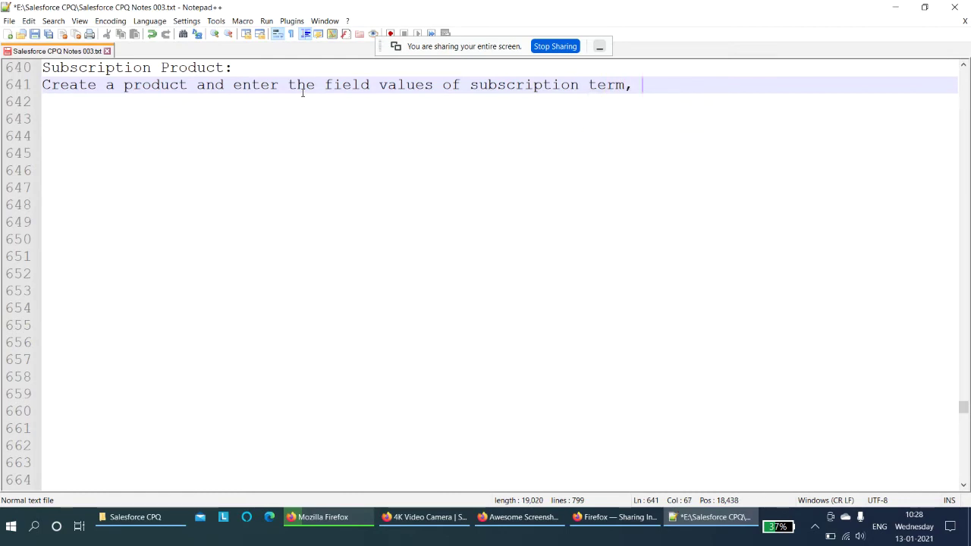
pyautogui.write('billing')
pyautogui.press('BackSpace')
pyautogui.write('ng type/')
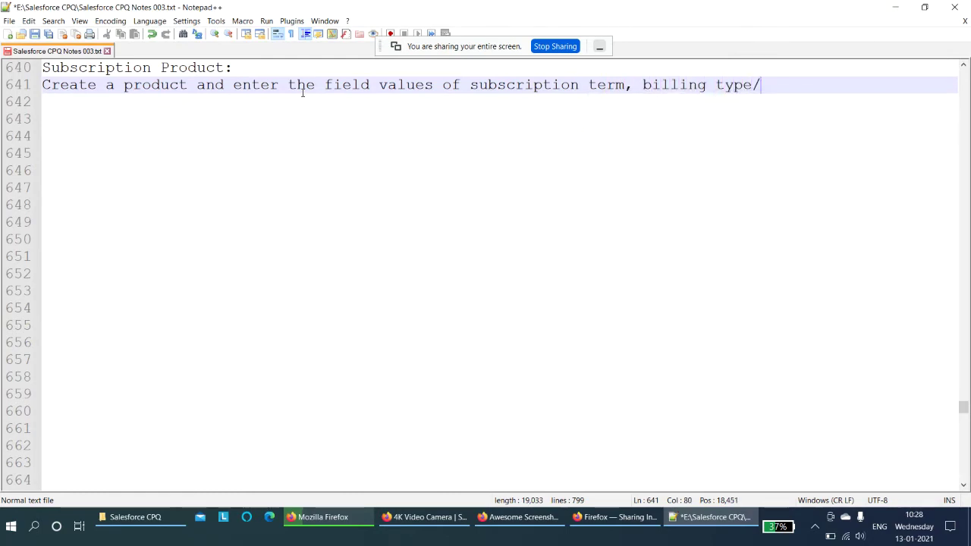
pyautogui.write('charge type')
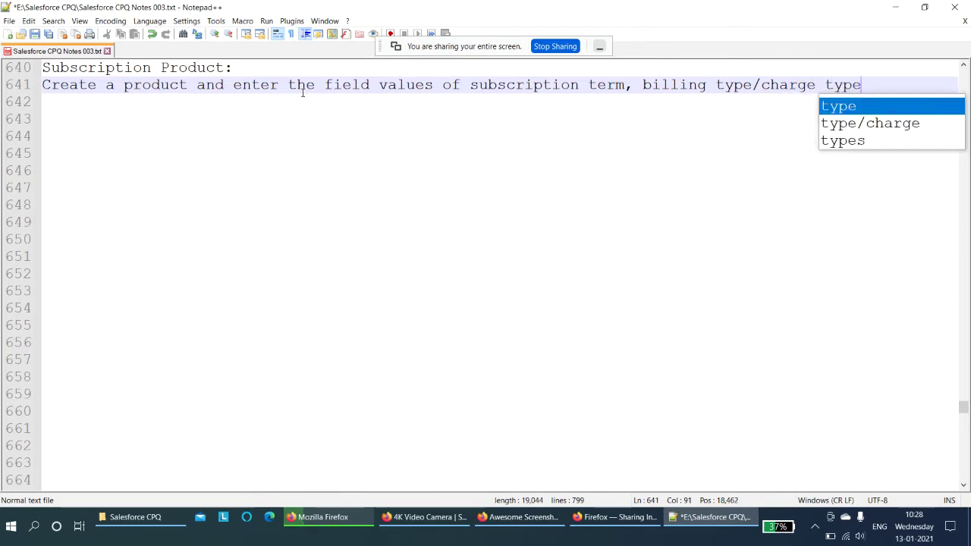
pyautogui.write('.')
pyautogui.press('Return')
pyautogui.press('Return')
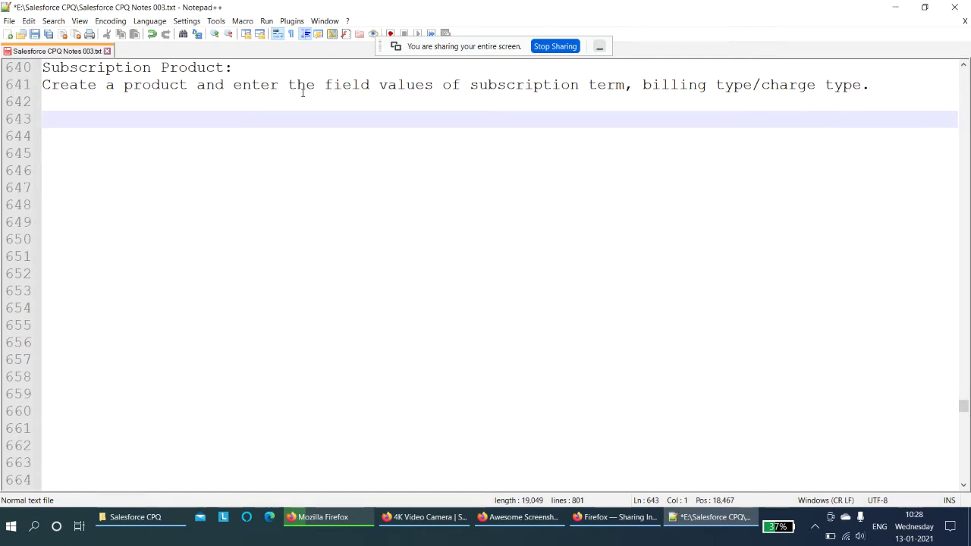
# Add the example line "Ex: Software licenese, services like power, internet, mobile.. etc" followed by a blank line.
pyautogui.write('Ex: ')
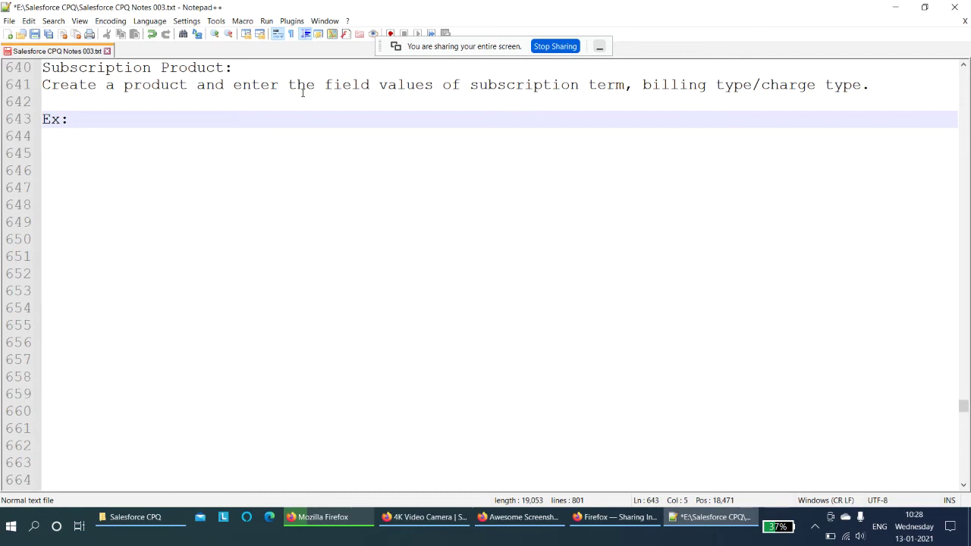
pyautogui.write('So')
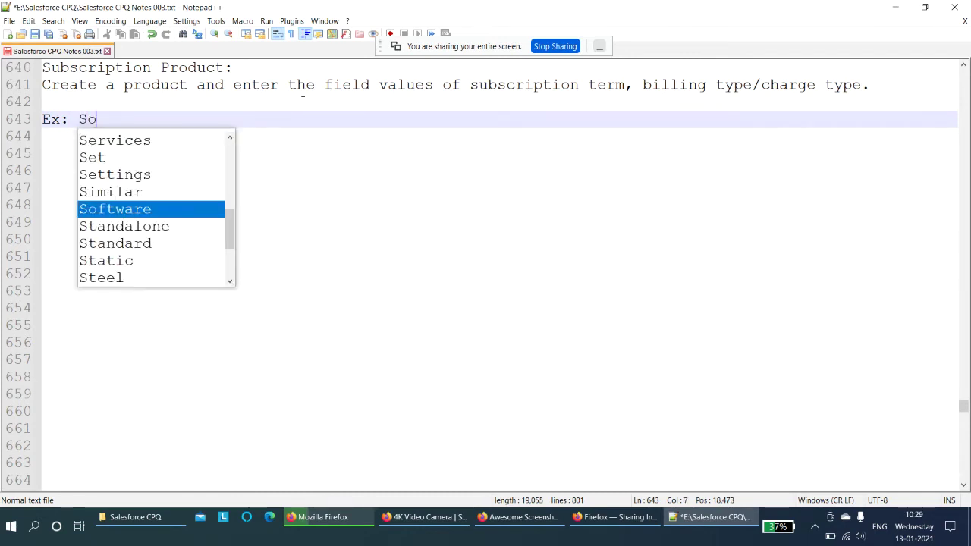
pyautogui.write('ftware ')
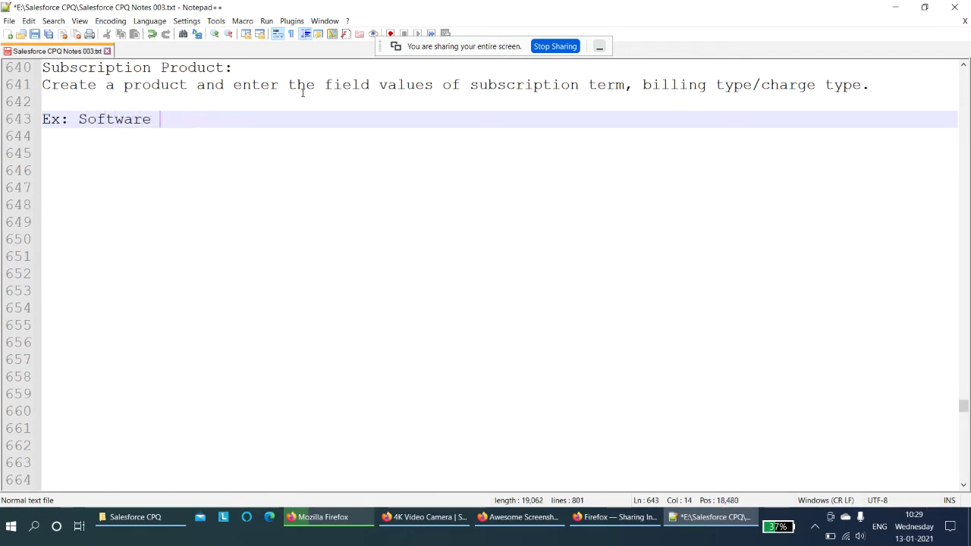
pyautogui.write('licenese, s')
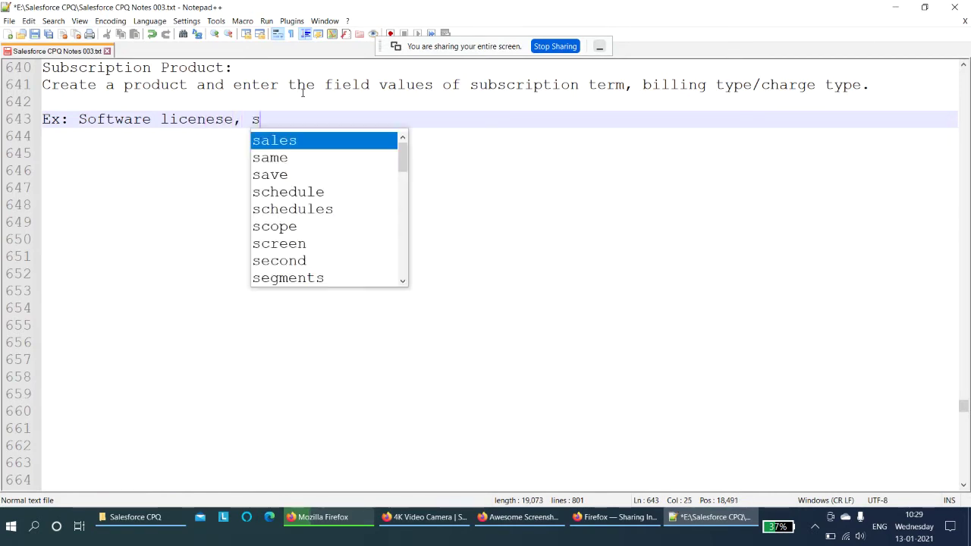
pyautogui.write('ervices li')
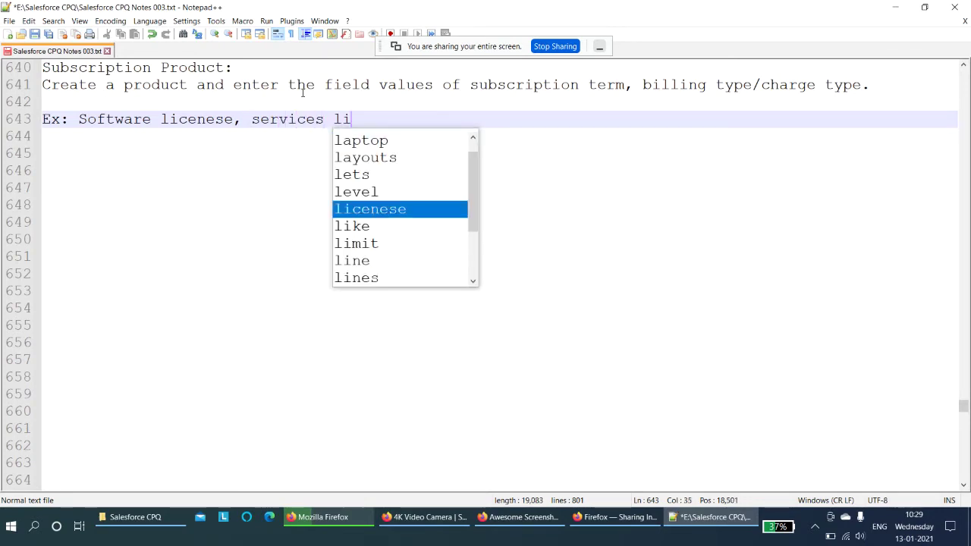
pyautogui.write('ke power, interne')
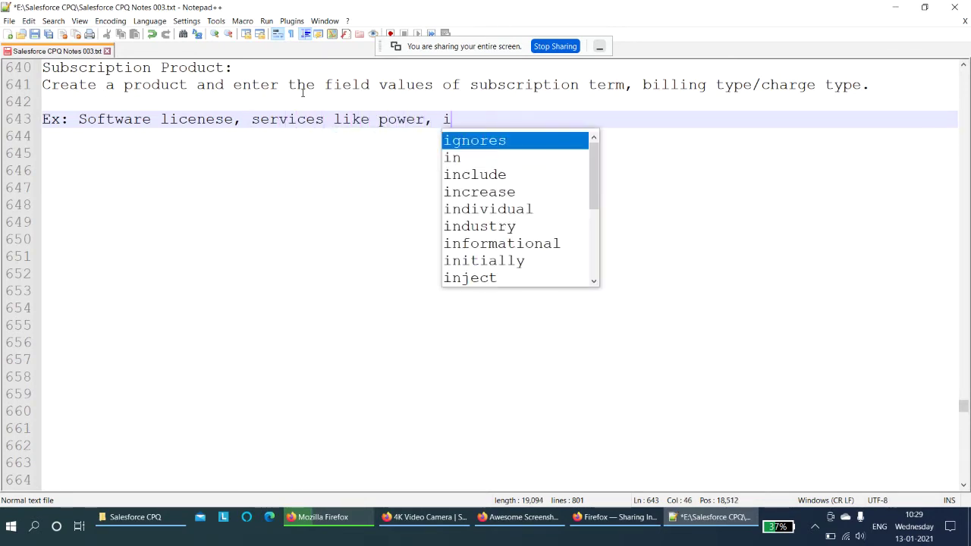
pyautogui.write('mo')
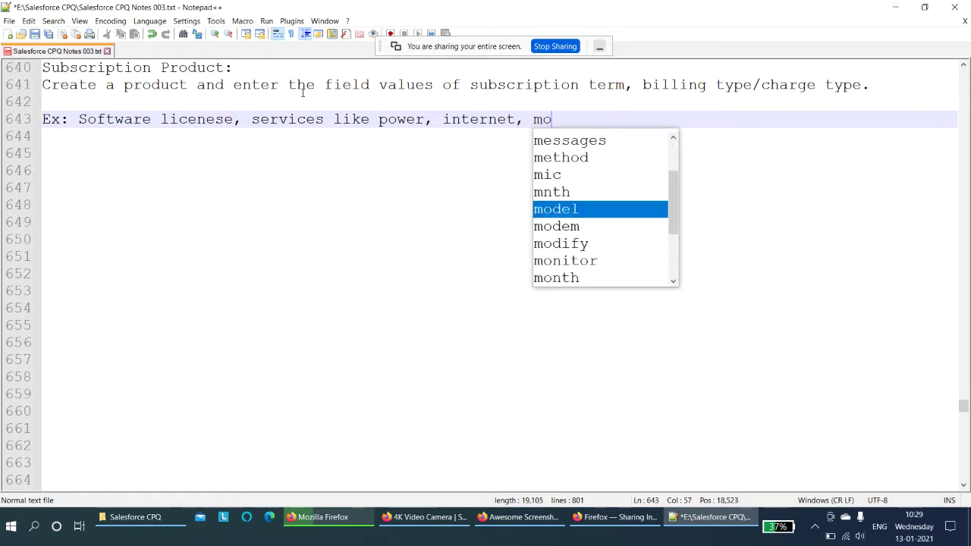
pyautogui.write('bile.. etc')
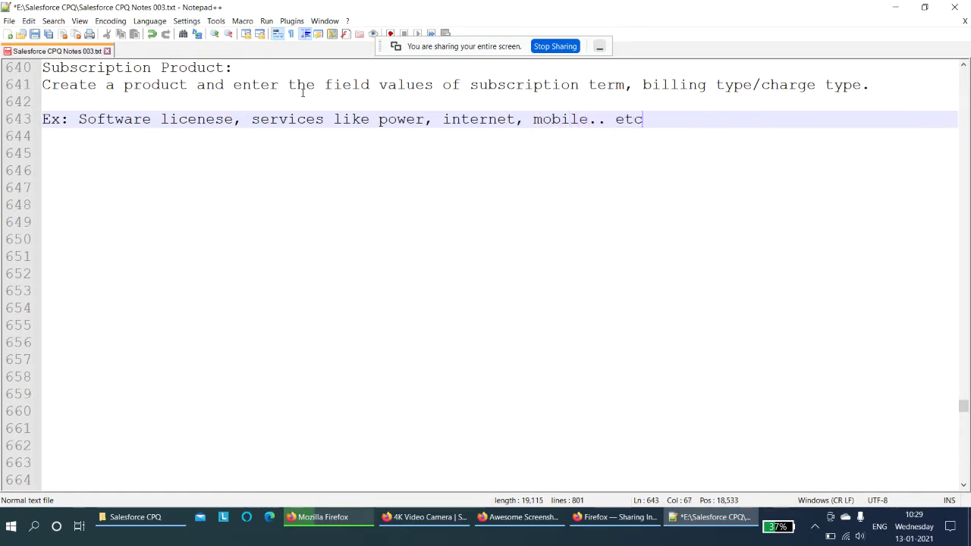
pyautogui.press('Return')
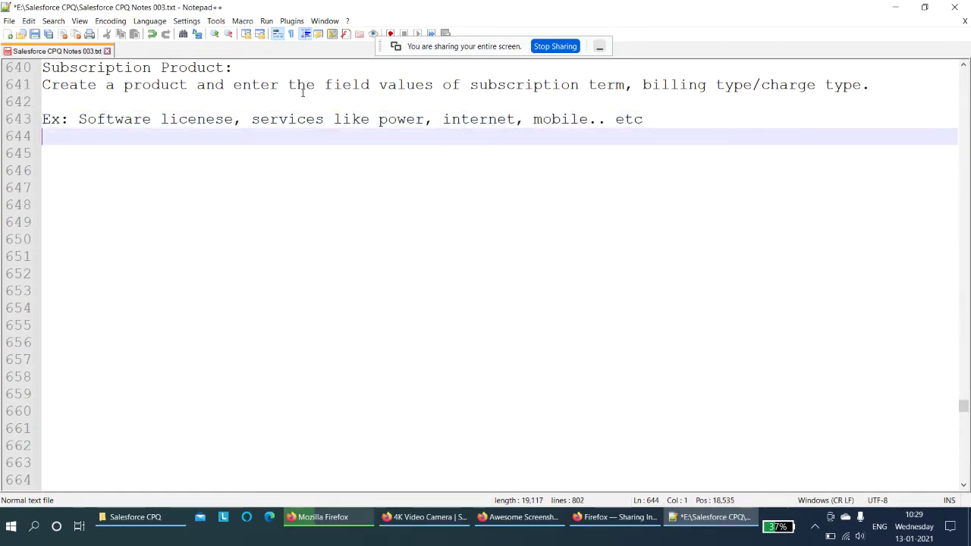
pyautogui.press('Return')
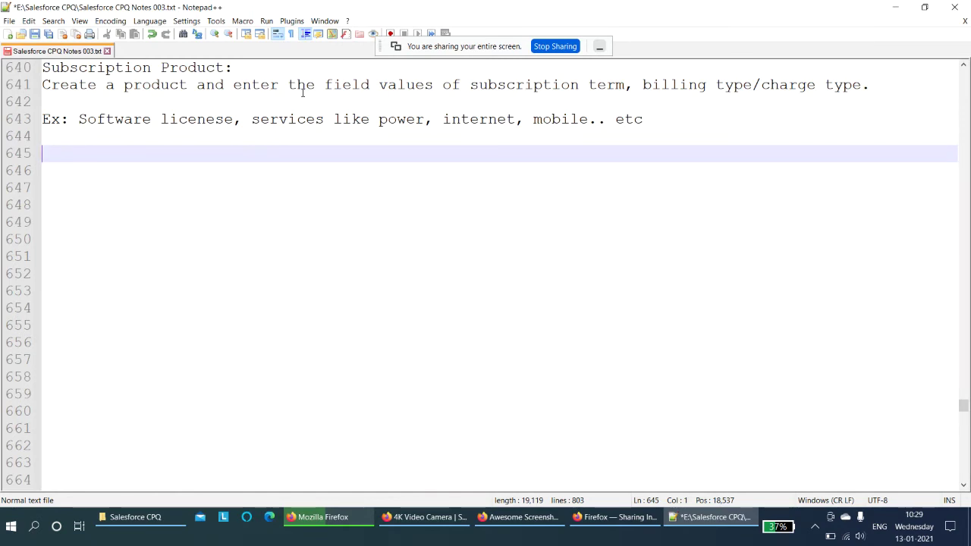
# Write "Subscription Pricing" as the first entry of a field list below the example line.
pyautogui.write('S')
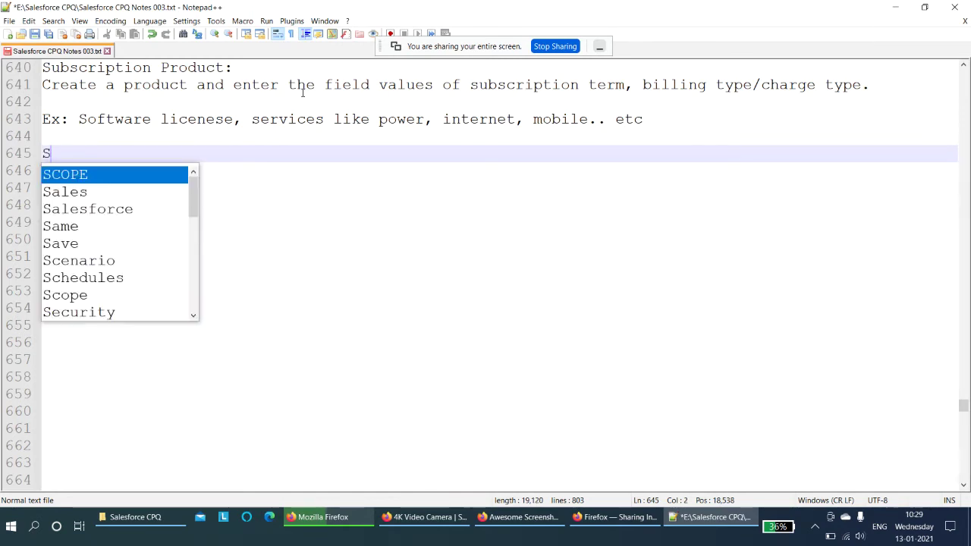
pyautogui.write('ubscrup')
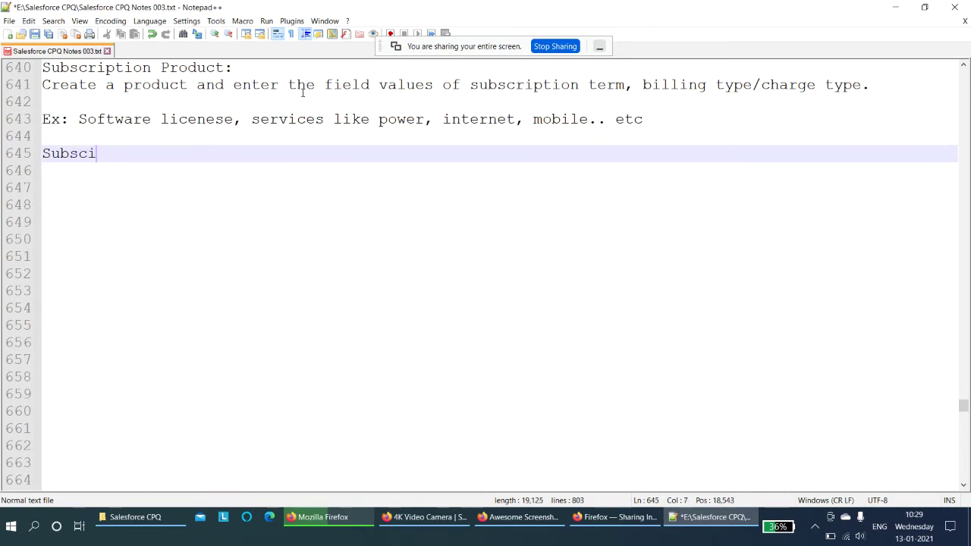
pyautogui.press('BackSpace')
pyautogui.press('BackSpace')
pyautogui.write('iption Pricing')
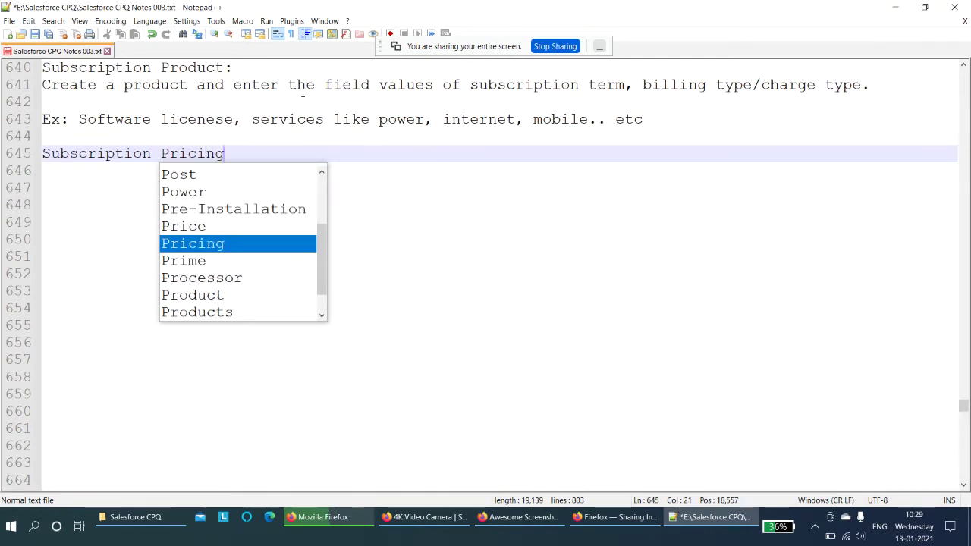
pyautogui.press('Escape')
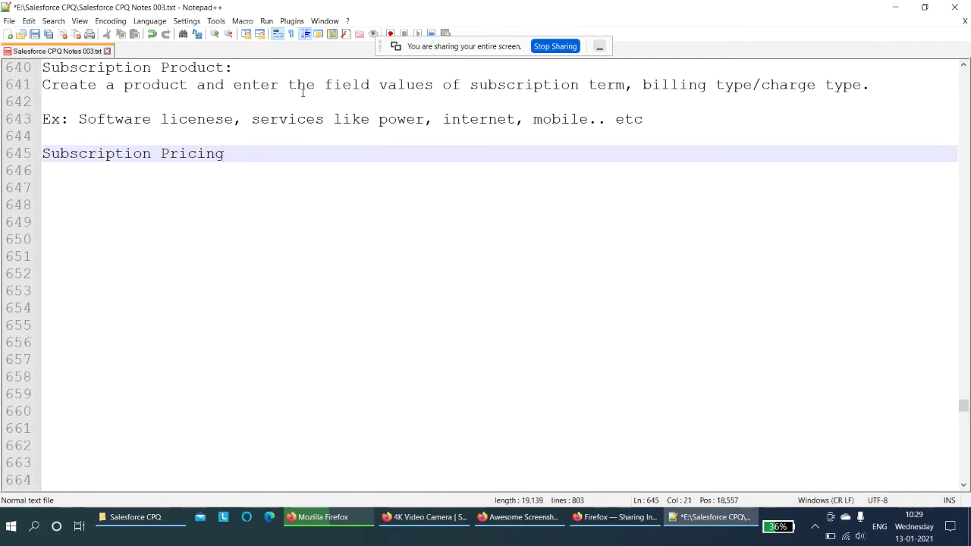
# Add "Subscription term" and "Subscription type" on separate lines below "Subscription Pricing", followed by a blank line.
pyautogui.press('Return')
pyautogui.write('Subscription term')
pyautogui.press('Escape')
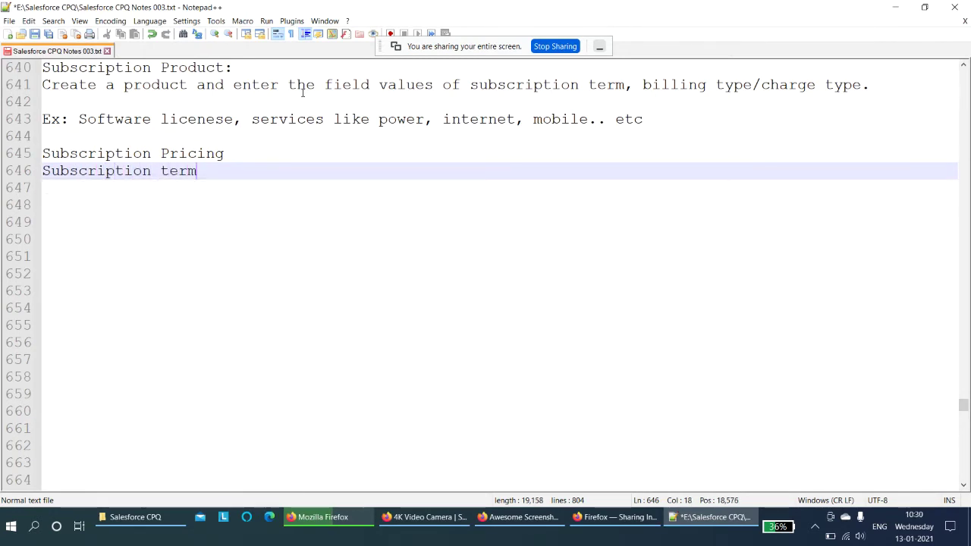
pyautogui.press('Return')
pyautogui.write('Sub')
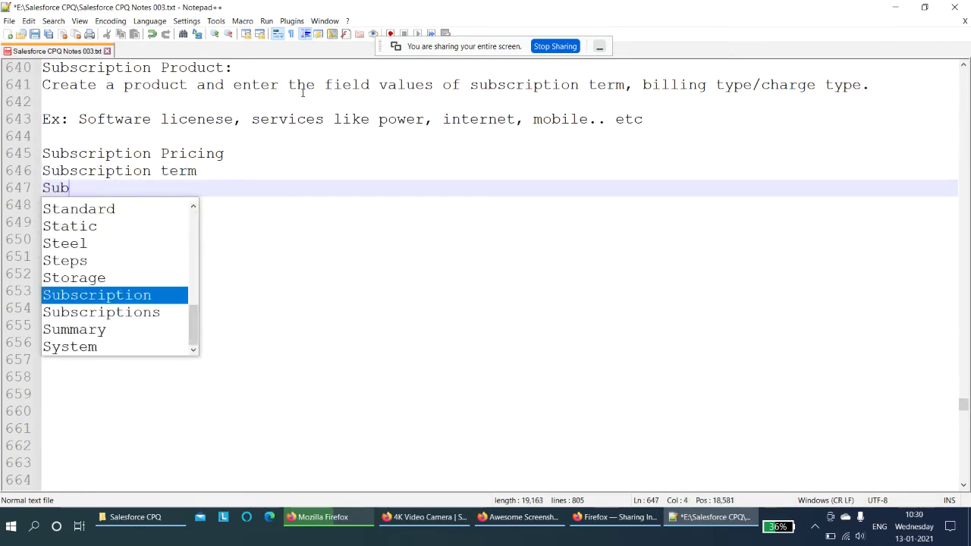
pyautogui.write('script')
pyautogui.press('BackSpace')
pyautogui.write('ption type')
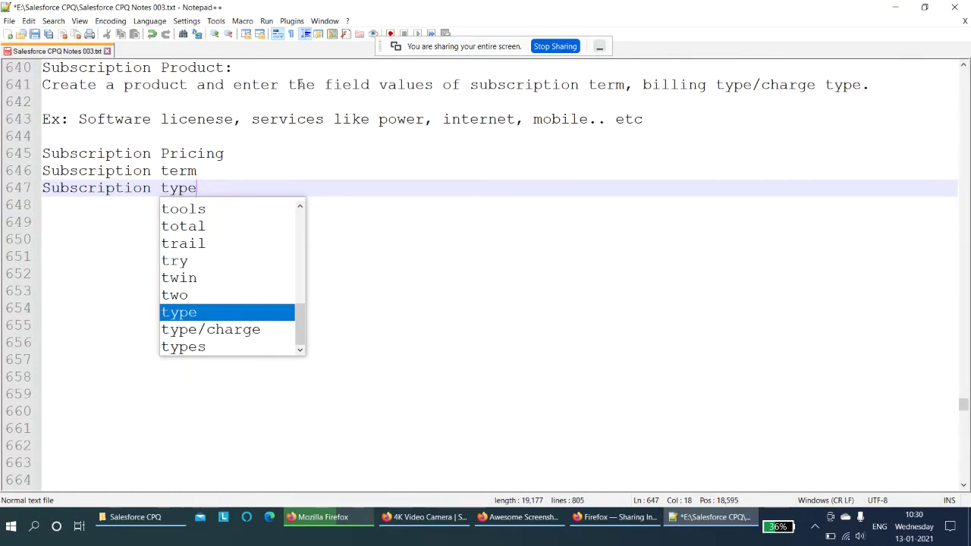
pyautogui.click(264, 163)
pyautogui.click(277, 156)
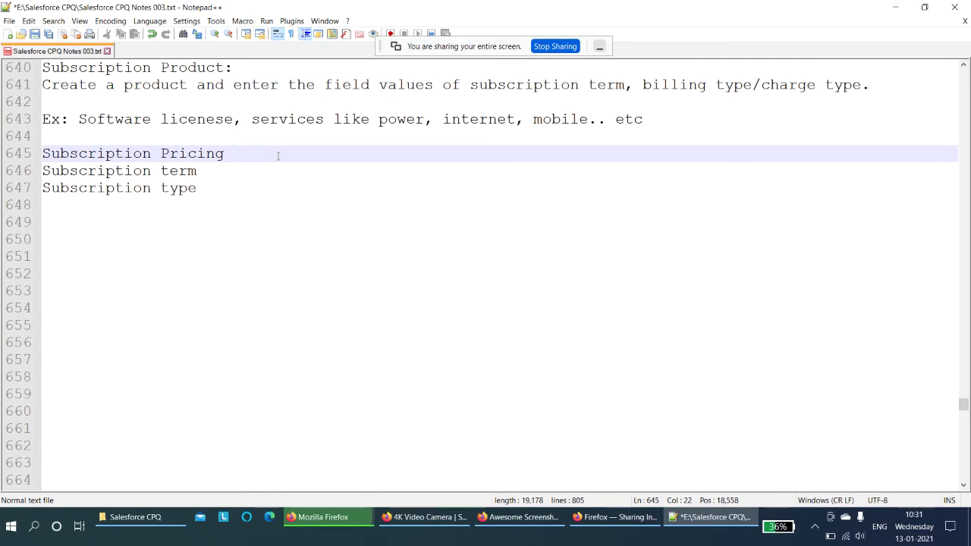
pyautogui.click(269, 186)
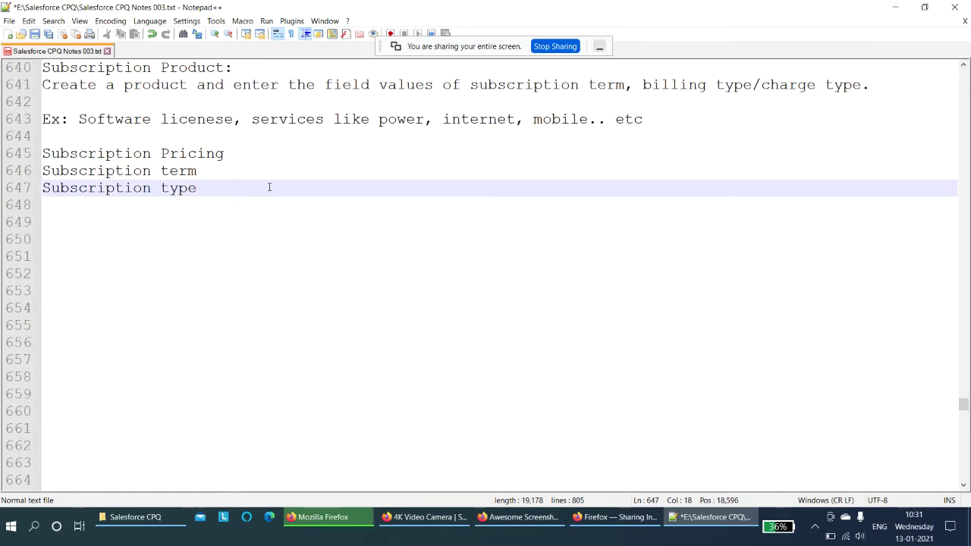
pyautogui.press('Return')
pyautogui.press('Return')
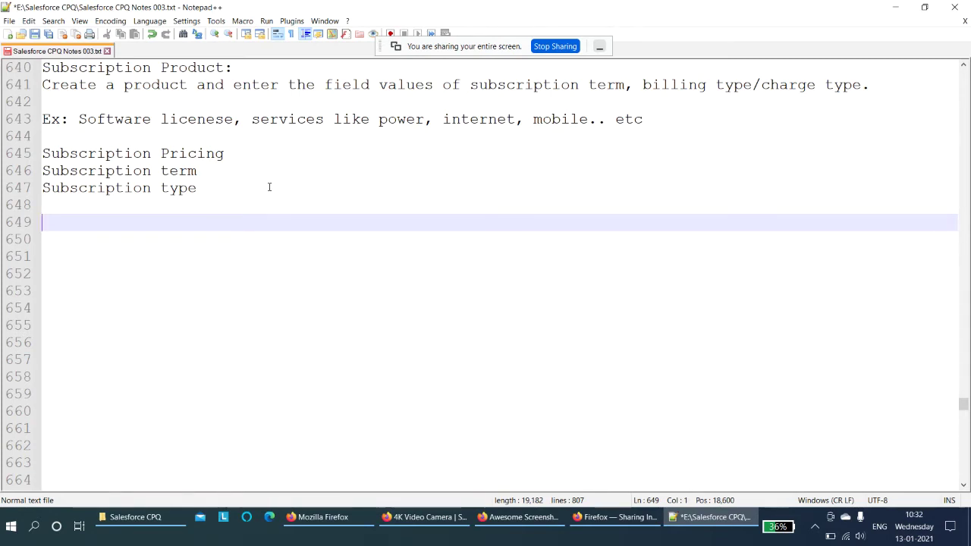
# Switch to Salesforce in Firefox and find the Installed Packages page in Setup by searching for "install".
pyautogui.click(431, 517)
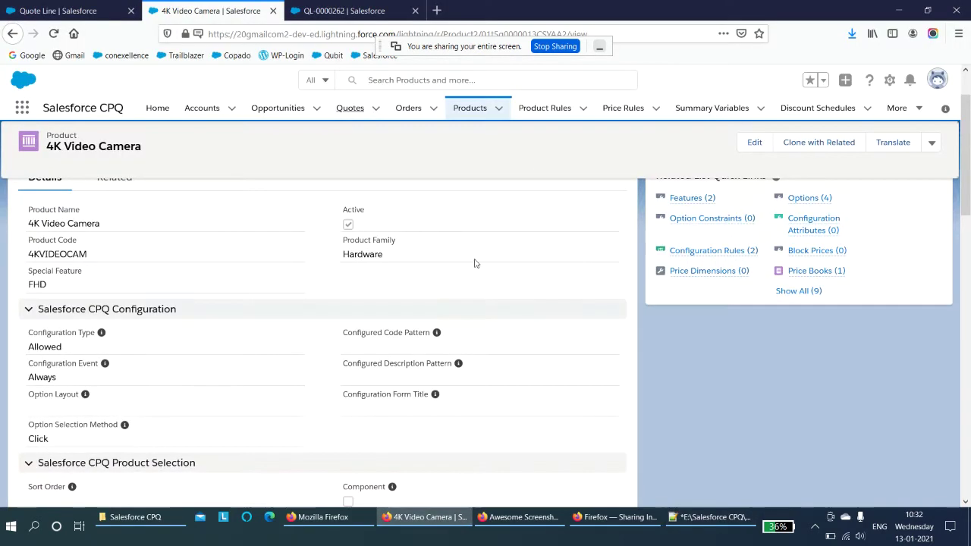
pyautogui.hotkey('ctrl', 'pageup')
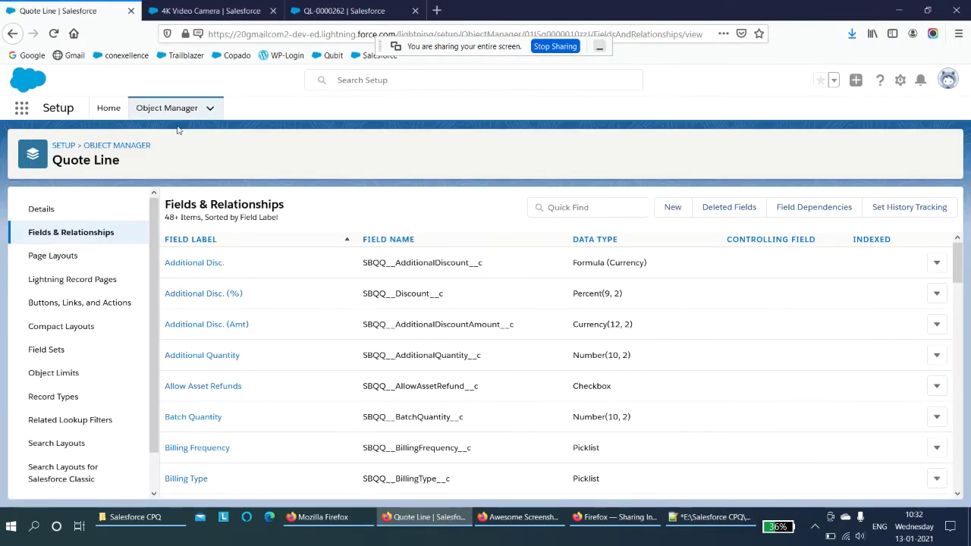
pyautogui.click(109, 110)
pyautogui.click(111, 151)
pyautogui.write('i')
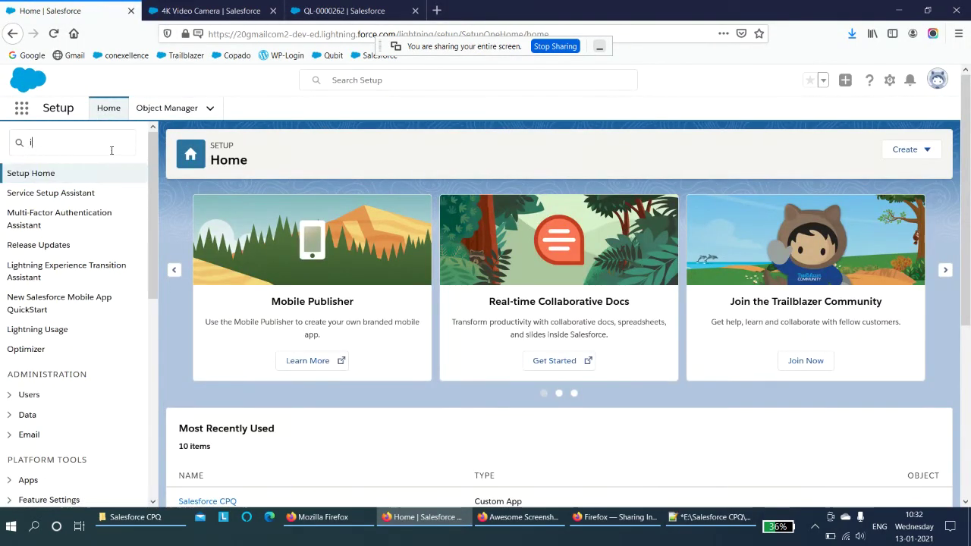
pyautogui.write('nstall')
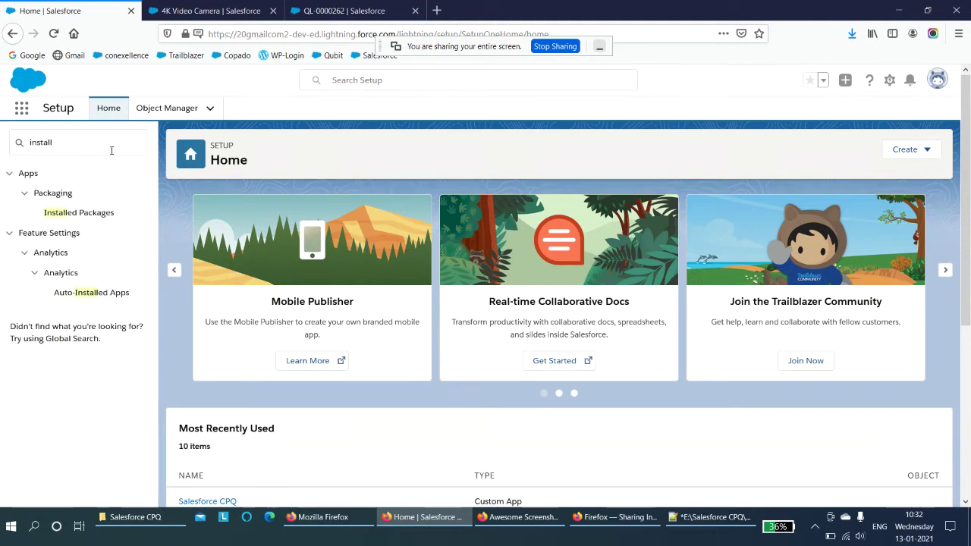
pyautogui.click(145, 212)
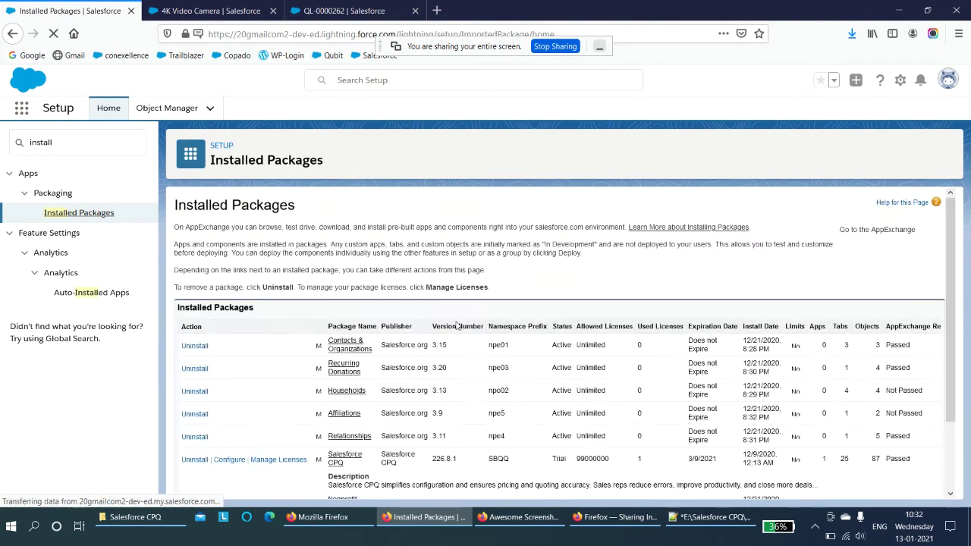
# Open the Salesforce CPQ package's Subscriptions and Renewals settings and review the Renewal Model and Subscription Prorate Precision options.
pyautogui.scroll(-2, 451, 310)
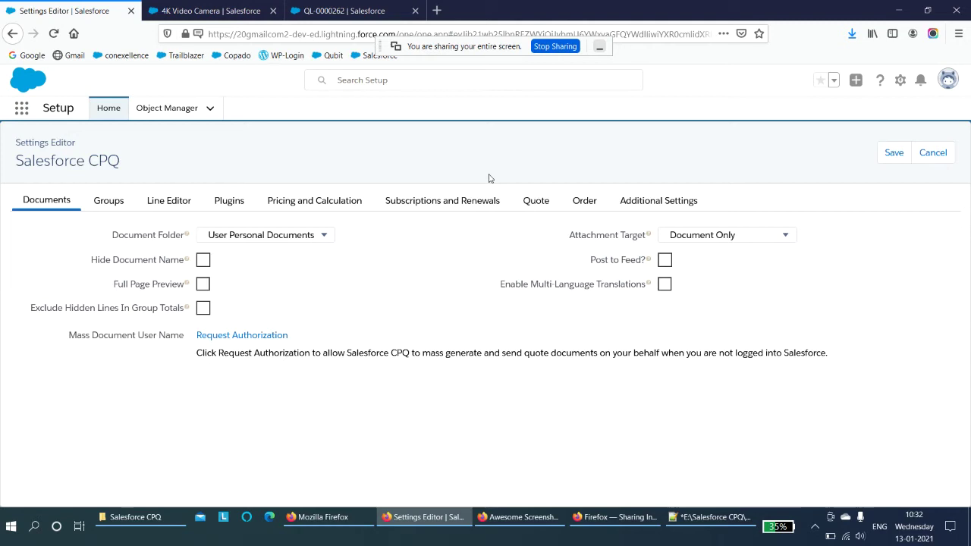
pyautogui.click(447, 203)
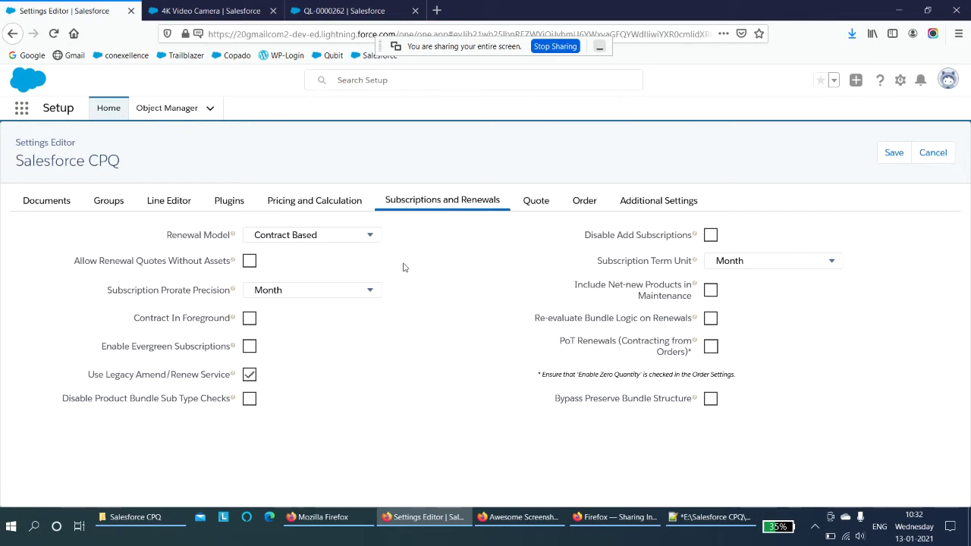
pyautogui.click(360, 238)
pyautogui.click(359, 240)
pyautogui.click(368, 292)
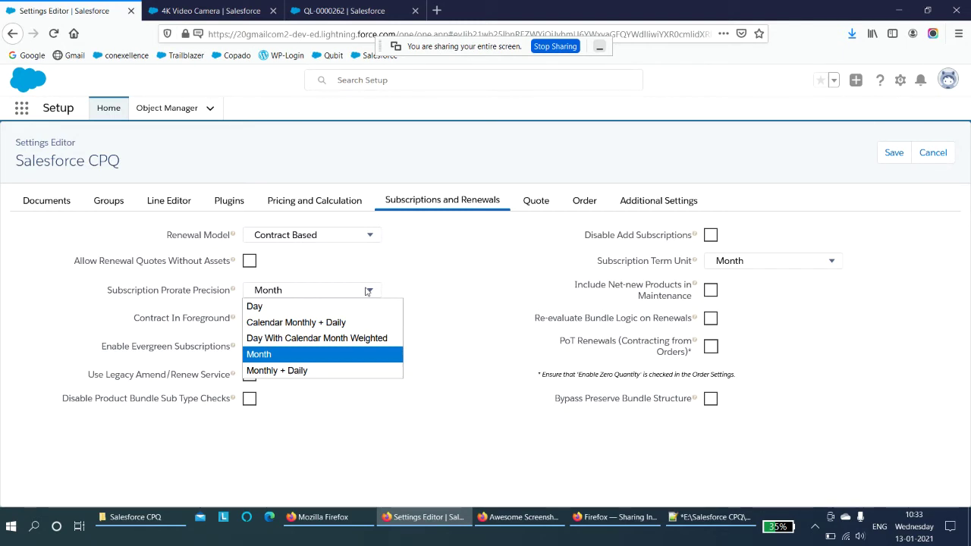
pyautogui.click(403, 295)
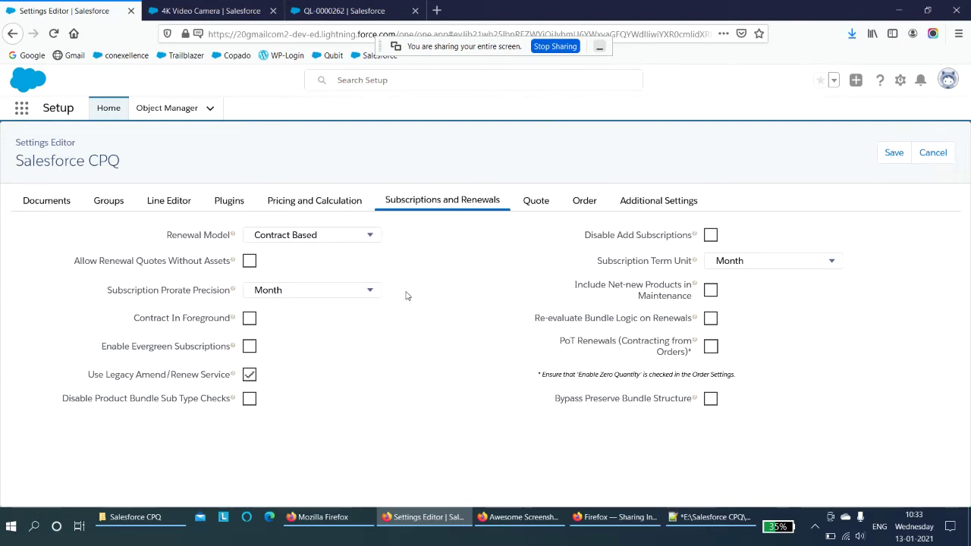
# Review the Subscription Term Unit options, keep Month, and save the Salesforce CPQ package settings.
pyautogui.click(734, 264)
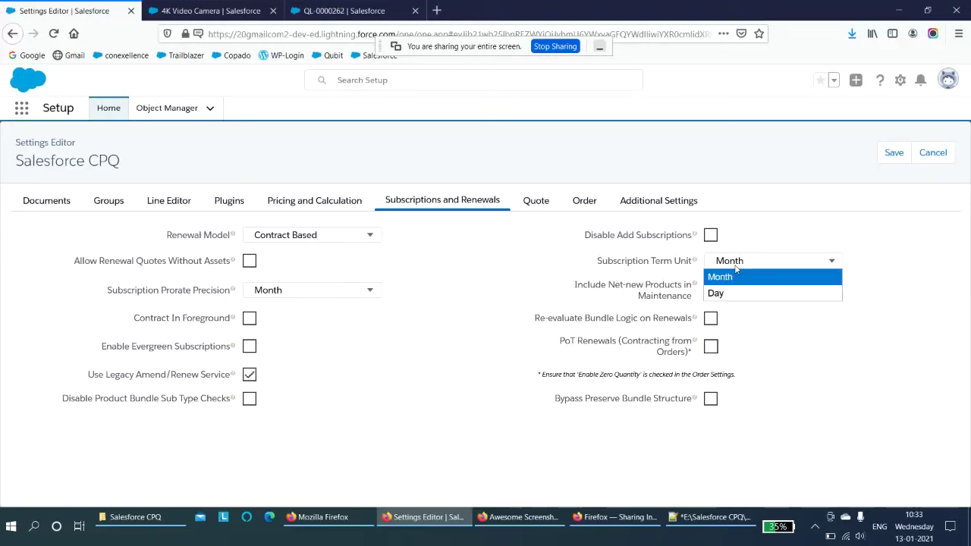
pyautogui.click(734, 267)
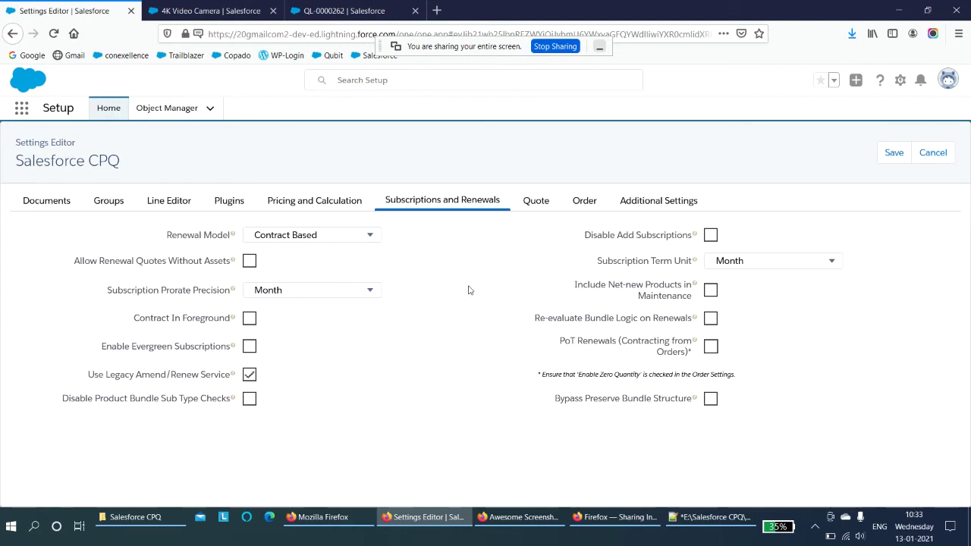
pyautogui.click(902, 154)
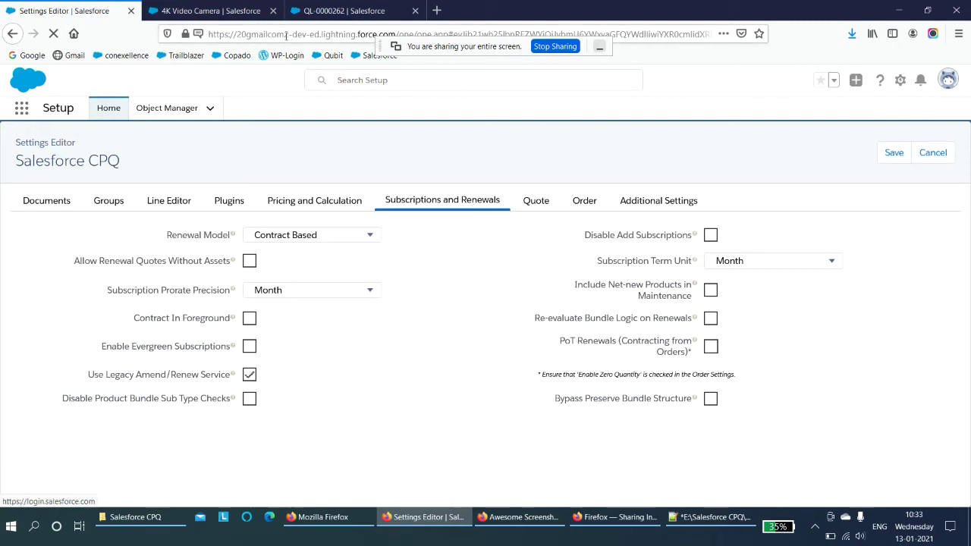
# Start a new product record from the Products list and name it "Internet Plan - 500".
pyautogui.click(230, 14)
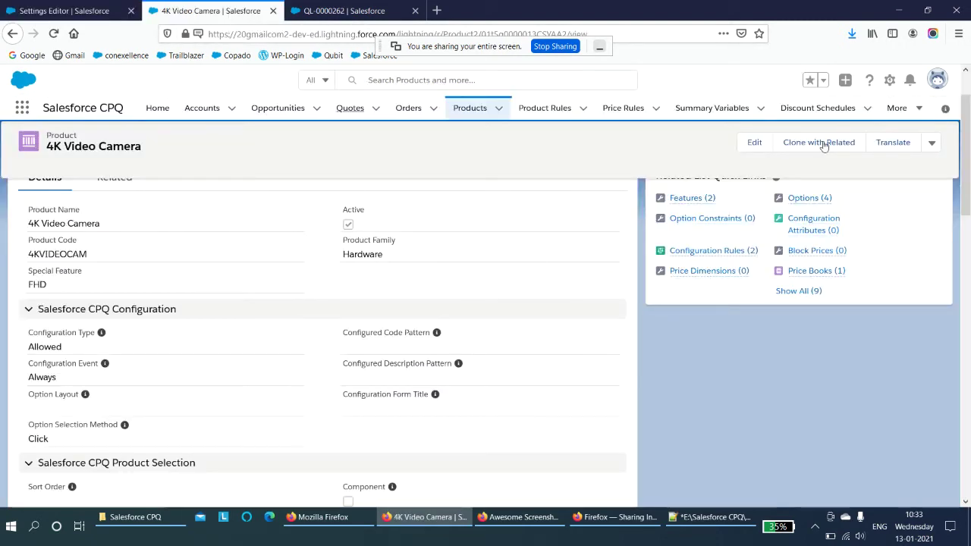
pyautogui.click(478, 107)
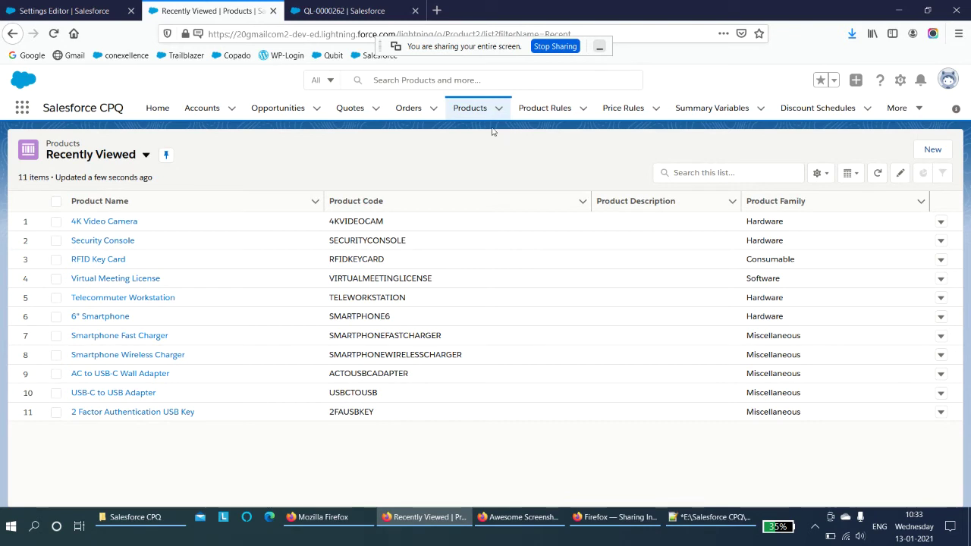
pyautogui.click(939, 150)
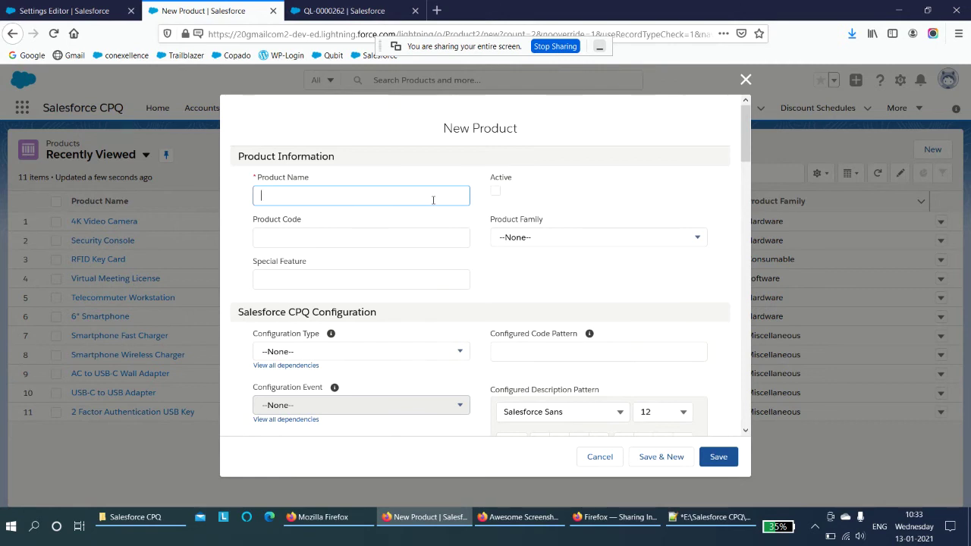
pyautogui.write('I')
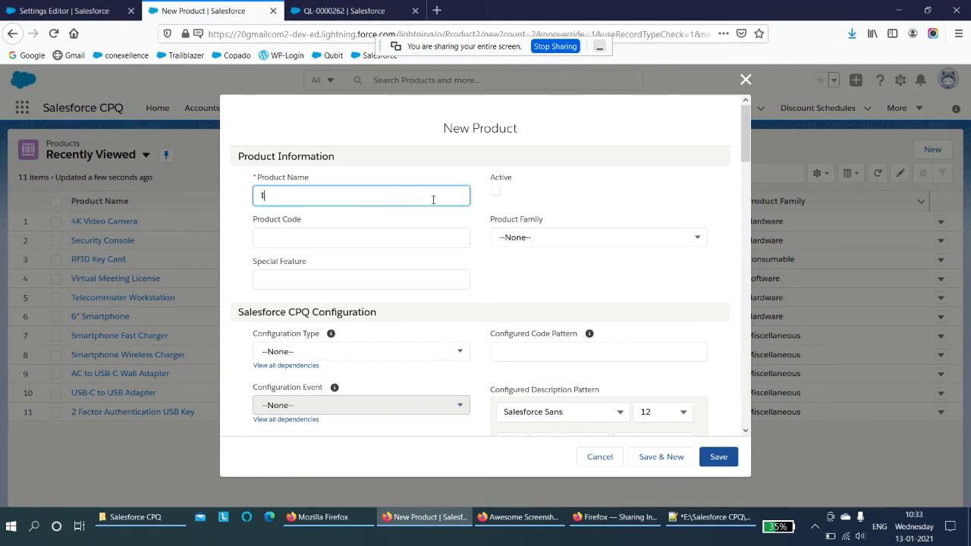
pyautogui.write('ntern')
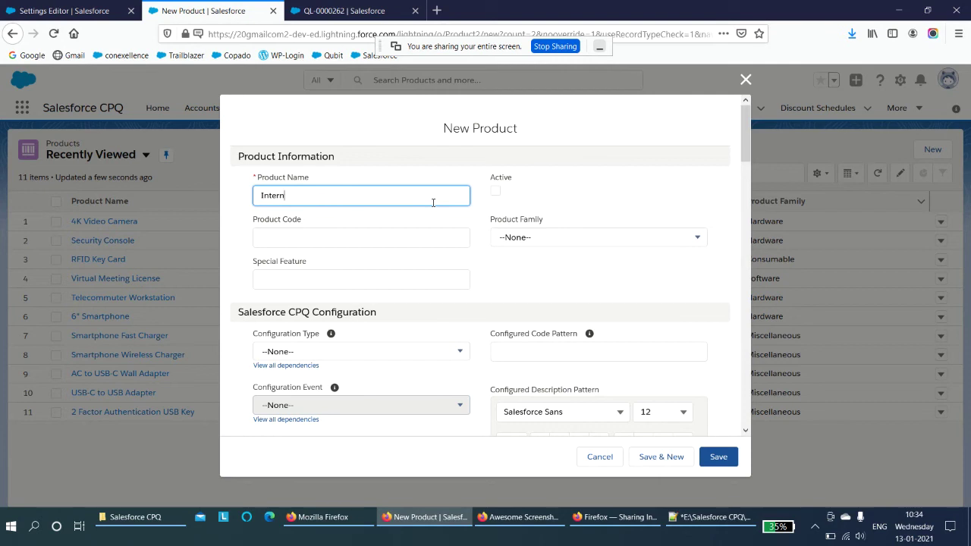
pyautogui.write('et Plan ')
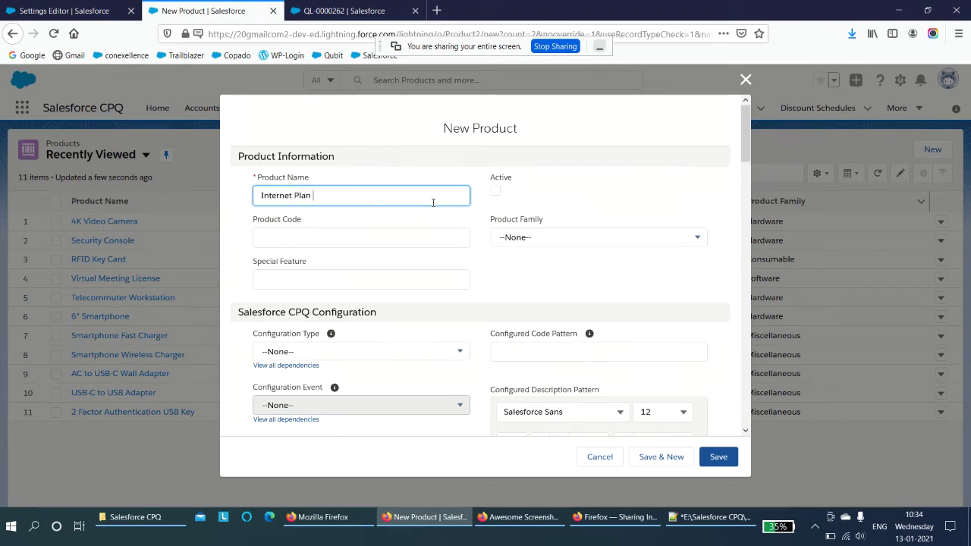
pyautogui.write('- 500')
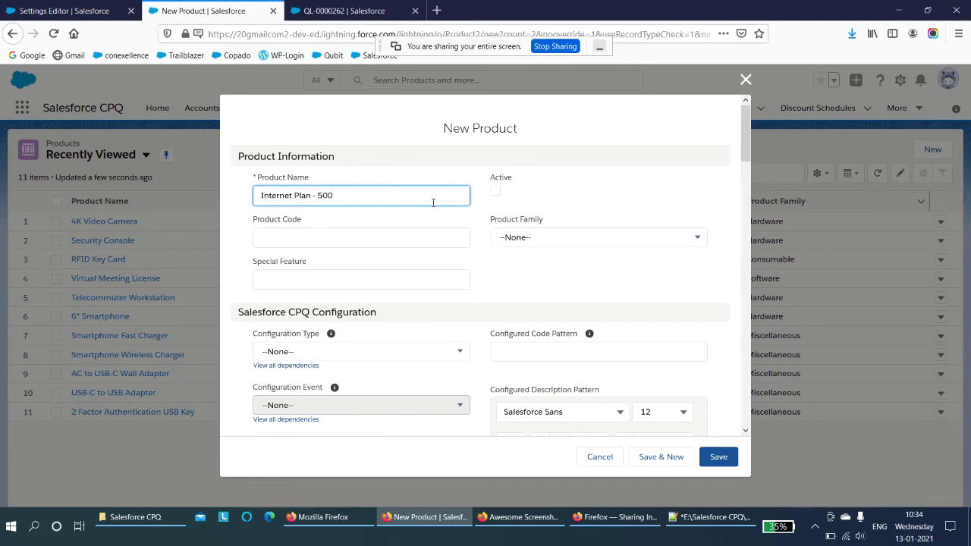
# Mark the new product as active, with product code IP500 and product family Service.
pyautogui.click(495, 191)
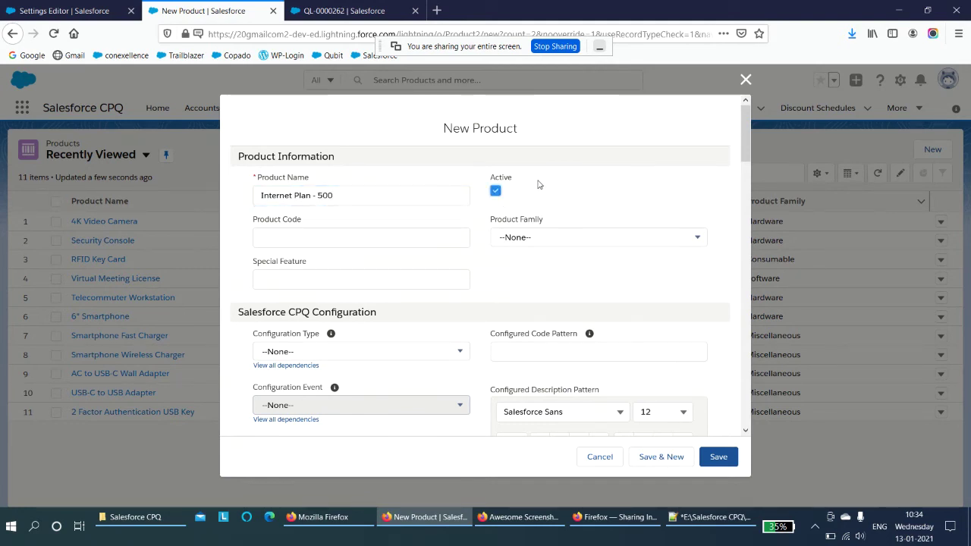
pyautogui.click(394, 238)
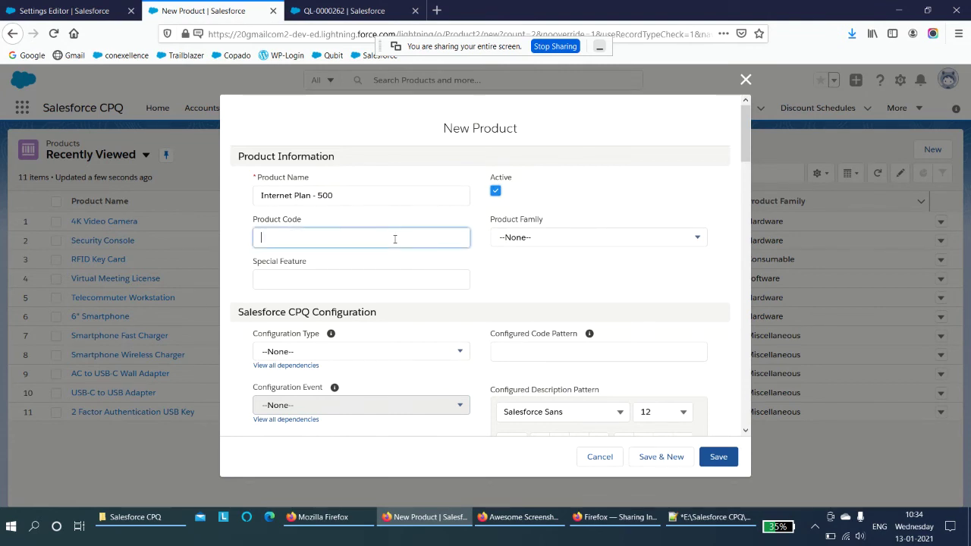
pyautogui.write('IP500')
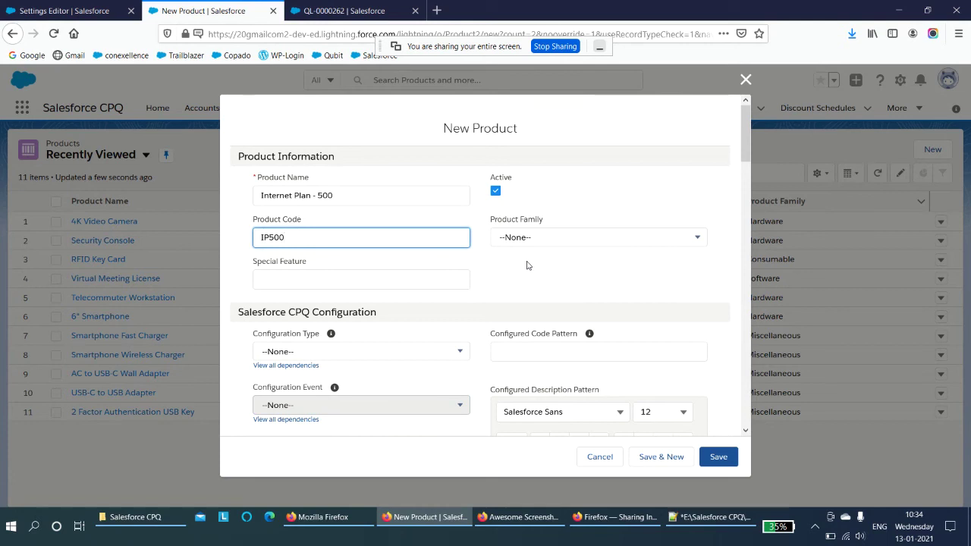
pyautogui.click(537, 240)
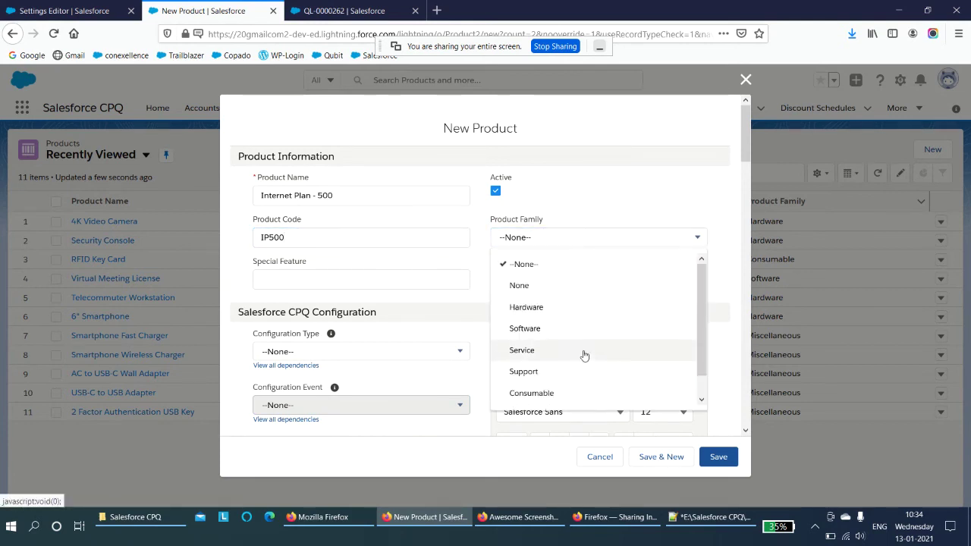
pyautogui.click(564, 335)
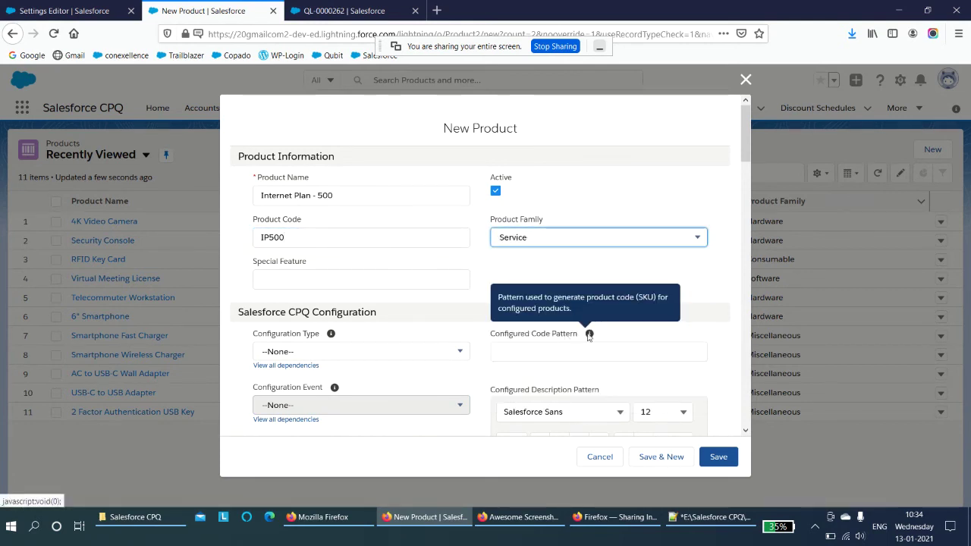
pyautogui.click(549, 279)
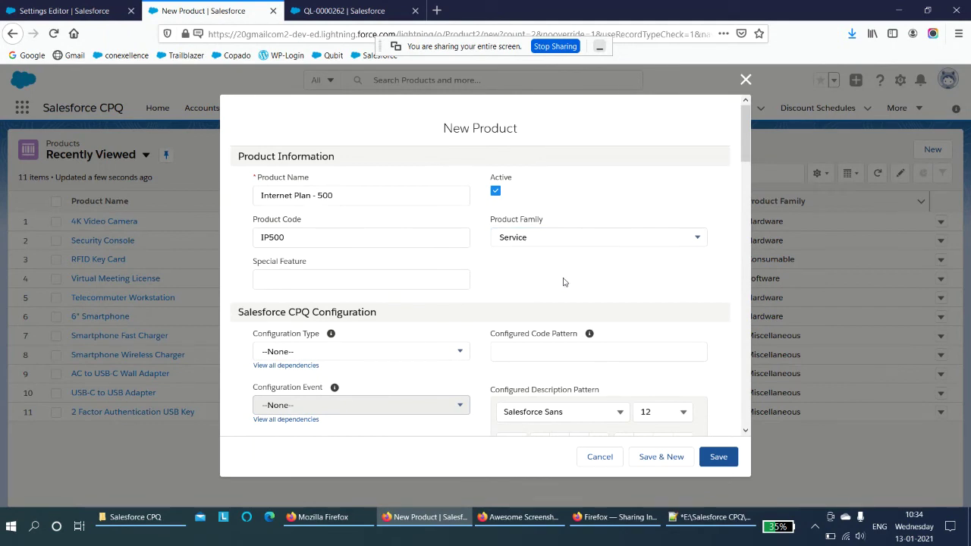
# Set the new product's Subscription Pricing to Fixed Price in the Salesforce CPQ Pricing section.
pyautogui.scroll(-2, 554, 284)
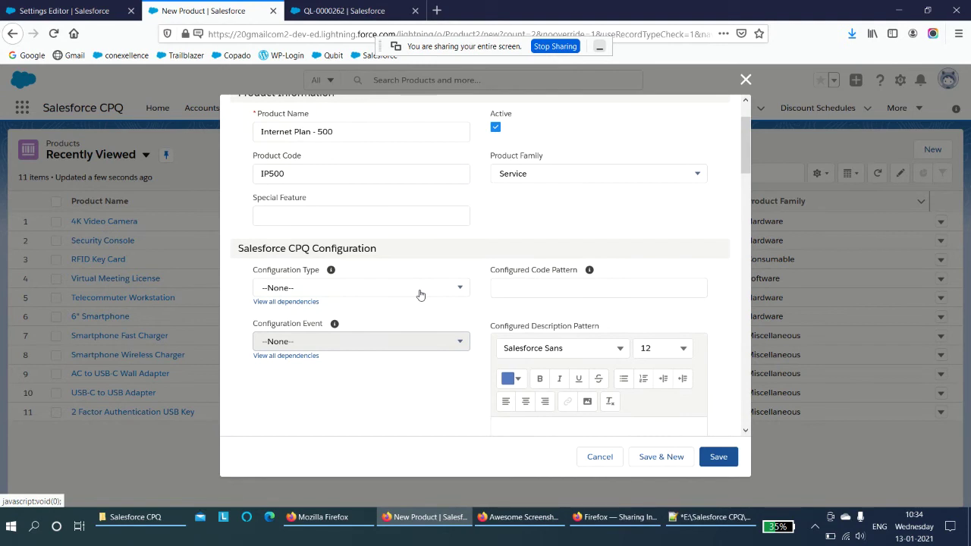
pyautogui.scroll(-8, 420, 294)
pyautogui.scroll(-2, 420, 295)
pyautogui.scroll(-2, 420, 295)
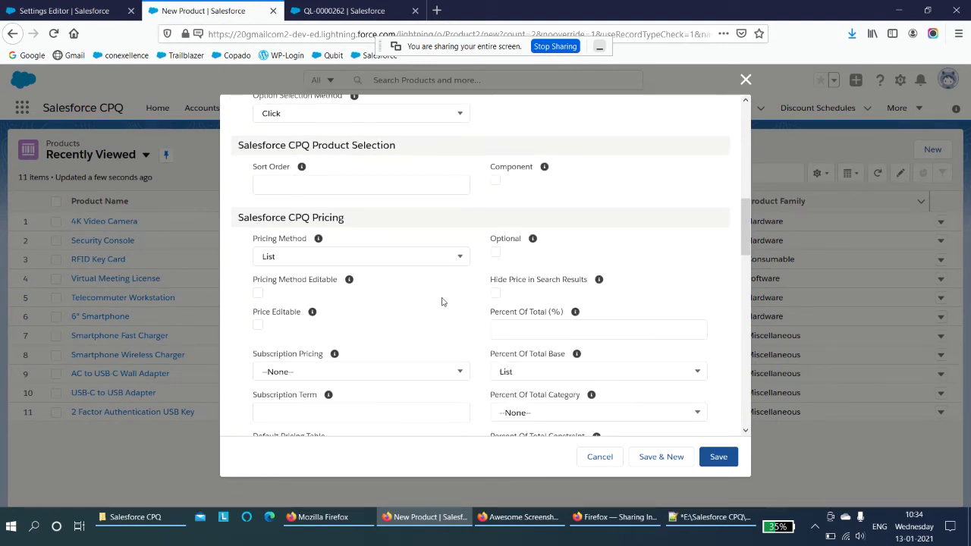
pyautogui.scroll(-4, 443, 302)
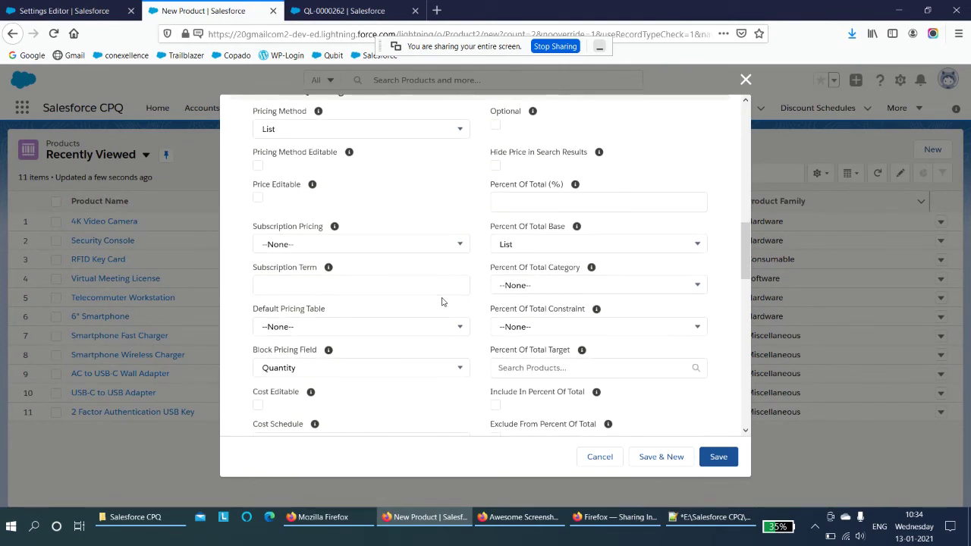
pyautogui.click(401, 245)
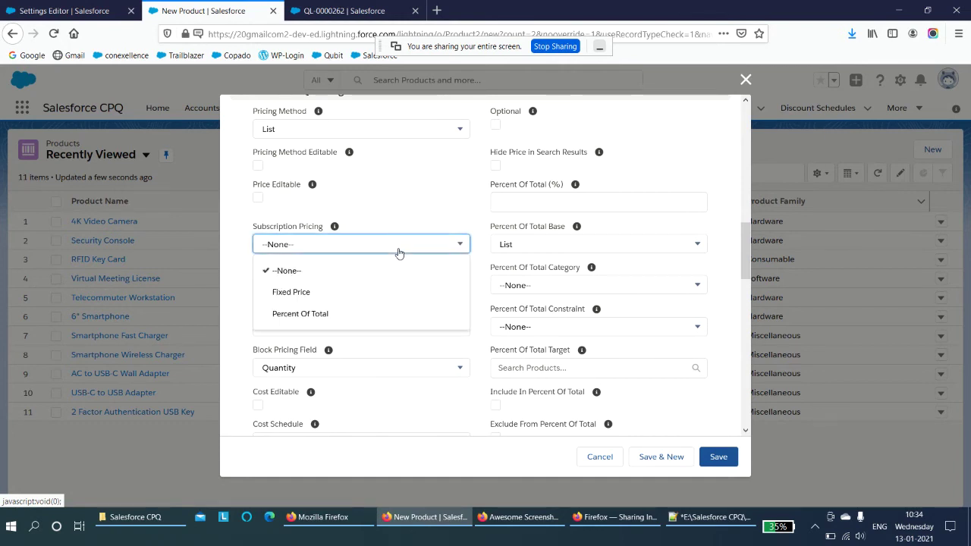
pyautogui.click(356, 289)
pyautogui.click(475, 268)
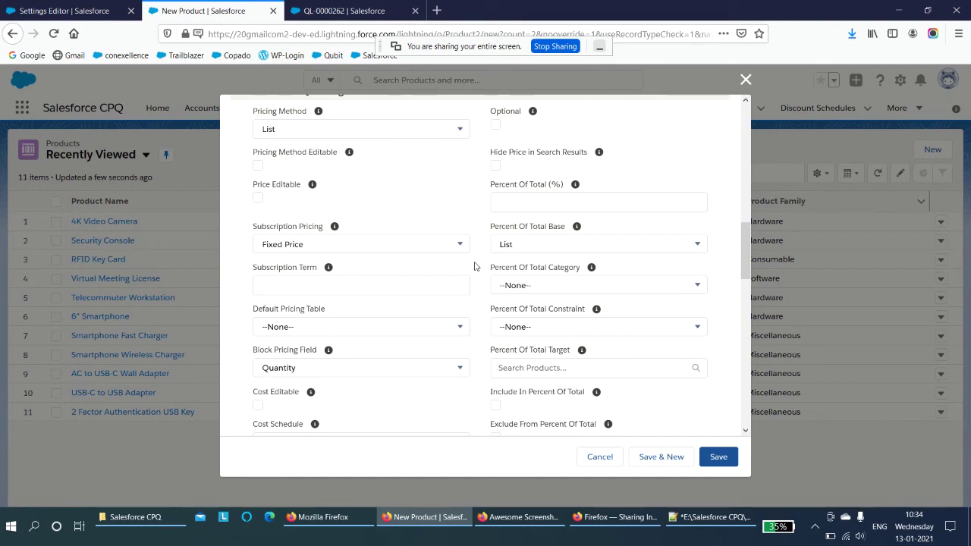
# Enter a Subscription Term of 1 for the product and review the neighbouring pricing and discounting fields.
pyautogui.click(449, 288)
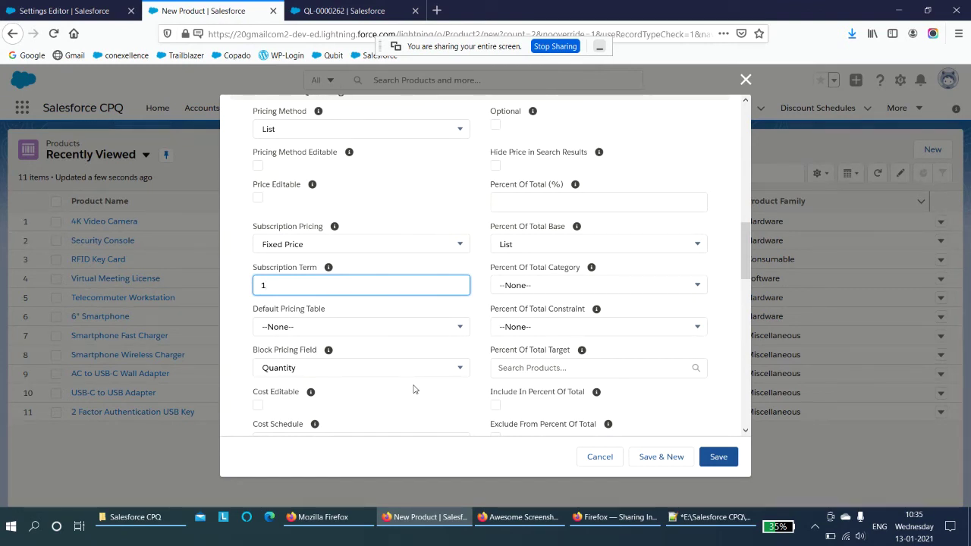
pyautogui.scroll(-3, 414, 389)
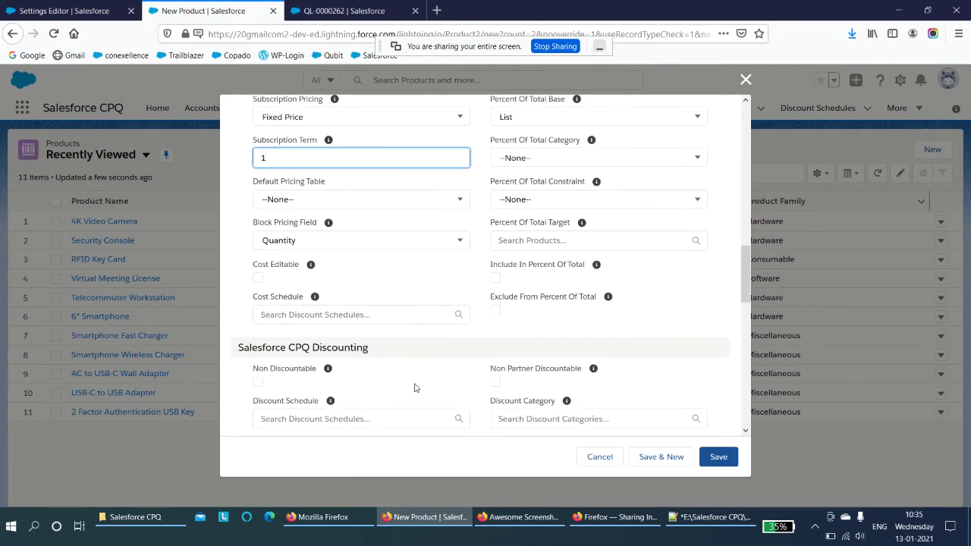
pyautogui.scroll(5, 538, 338)
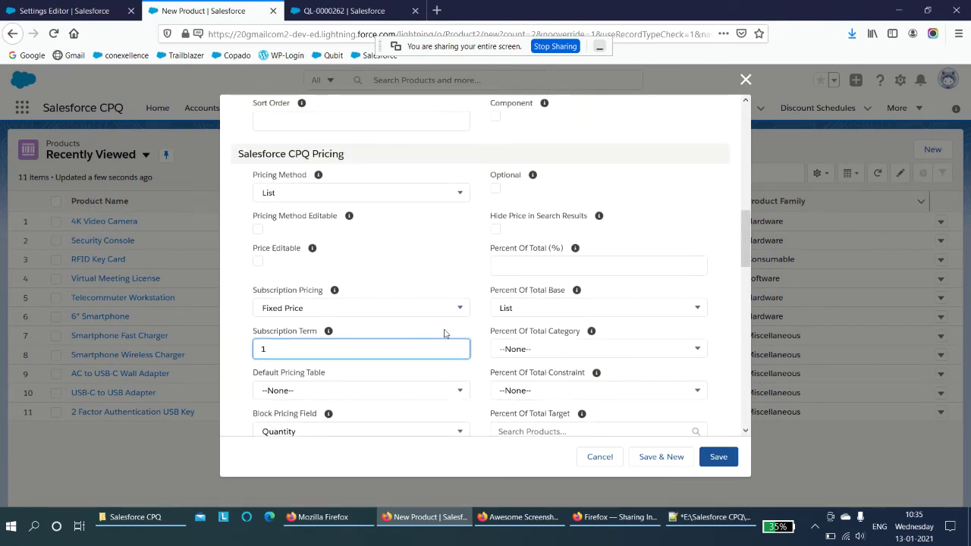
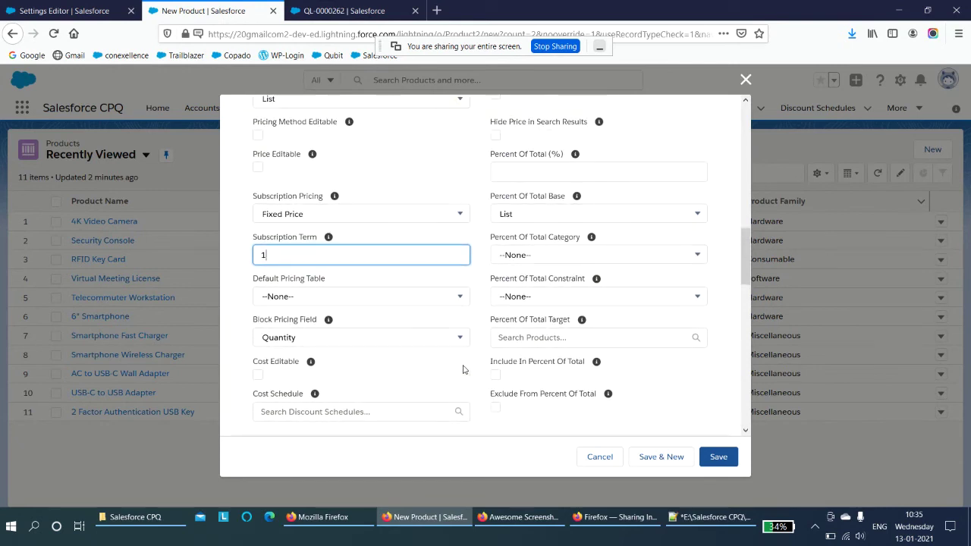
pyautogui.scroll(1, 464, 370)
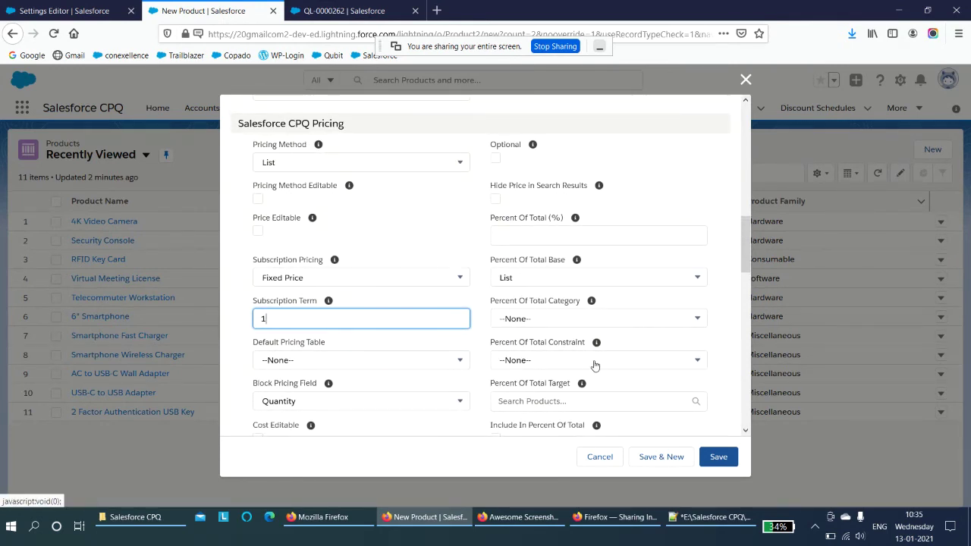
# Review the new product's information, pricing, discounting and quantity control fields before saving.
pyautogui.scroll(-2, 378, 366)
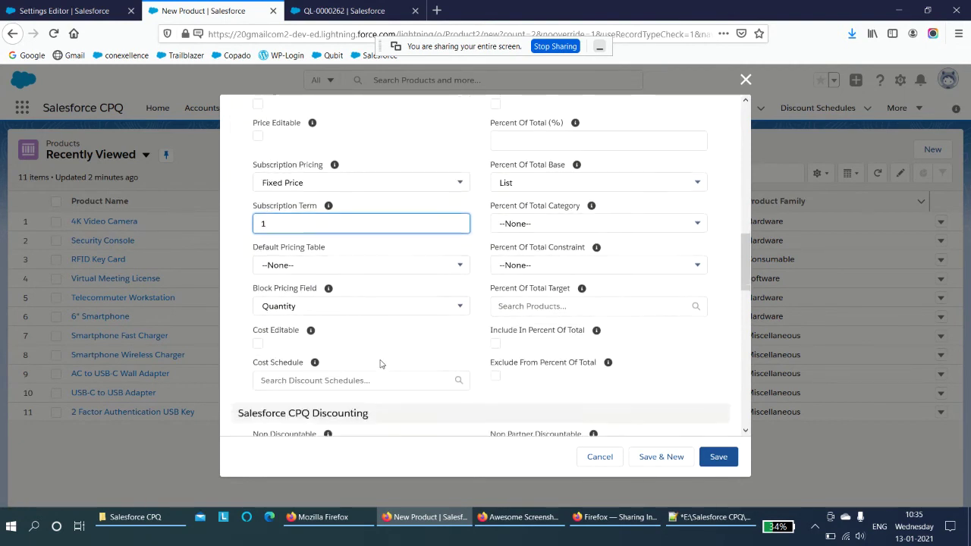
pyautogui.scroll(3, 422, 362)
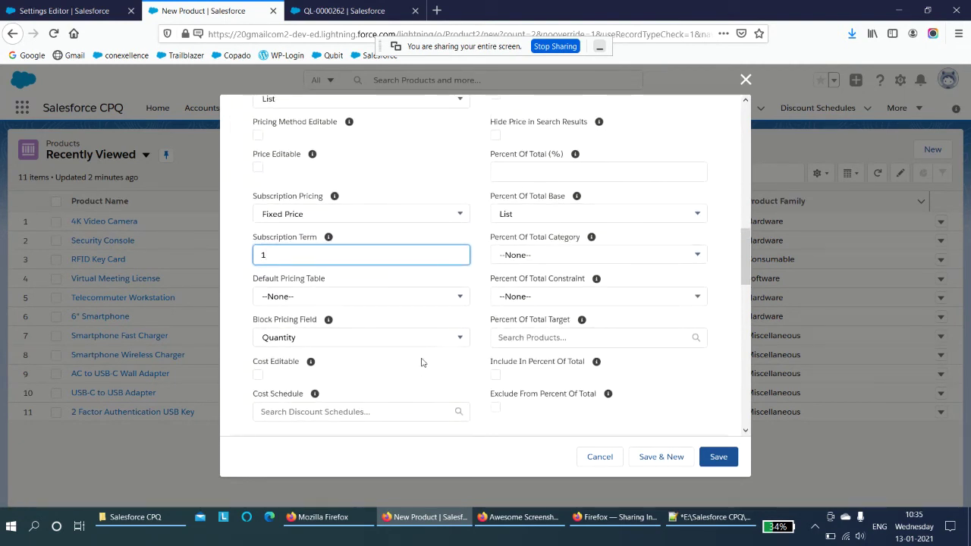
pyautogui.scroll(3, 422, 362)
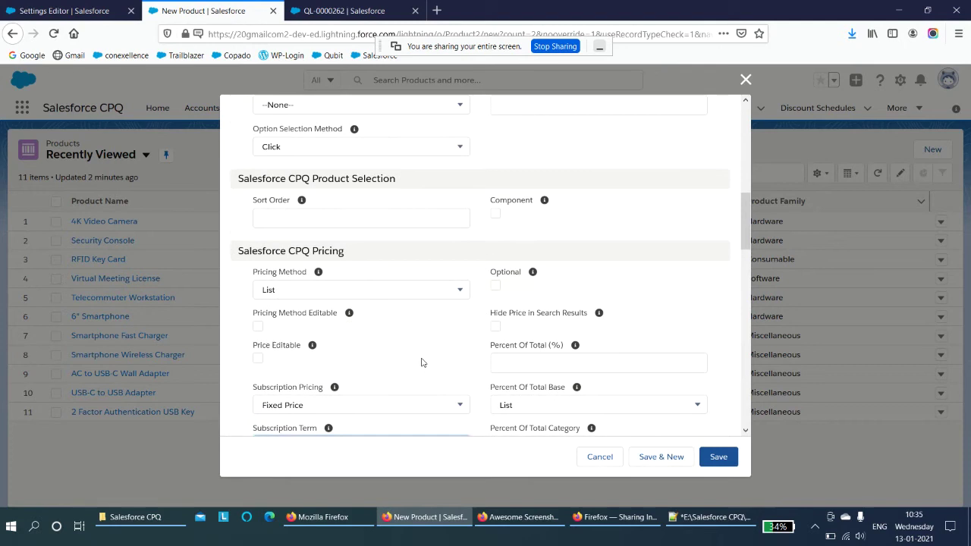
pyautogui.scroll(5, 422, 362)
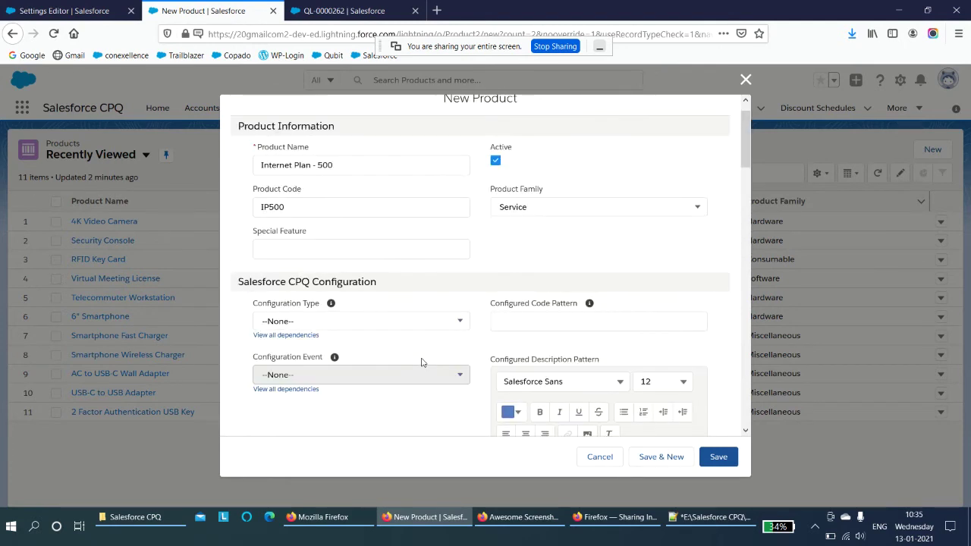
pyautogui.scroll(-8, 422, 363)
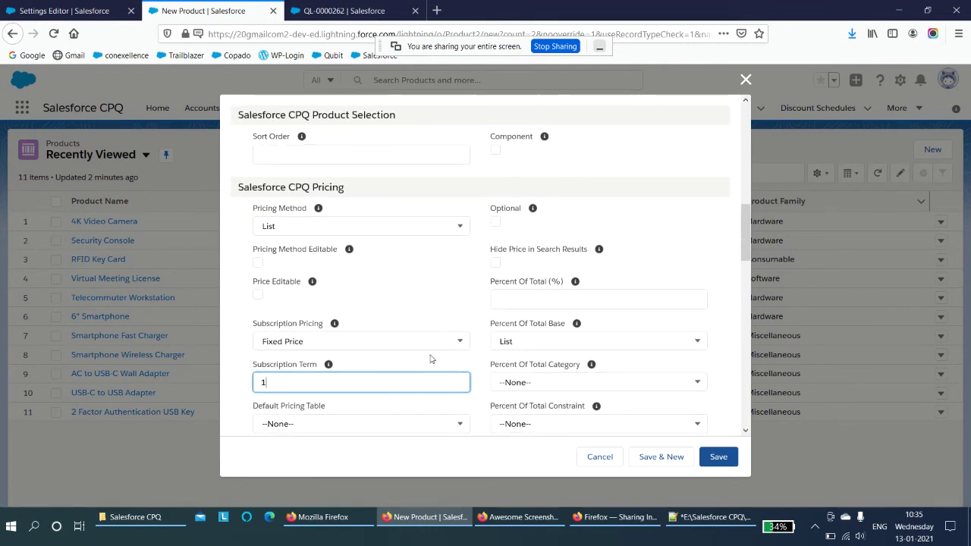
pyautogui.scroll(-2, 307, 304)
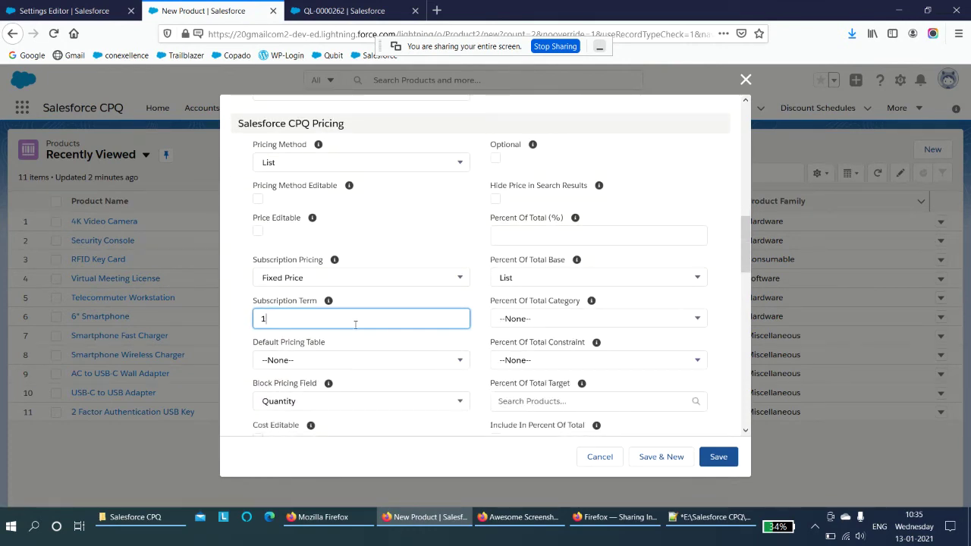
pyautogui.scroll(-2, 355, 325)
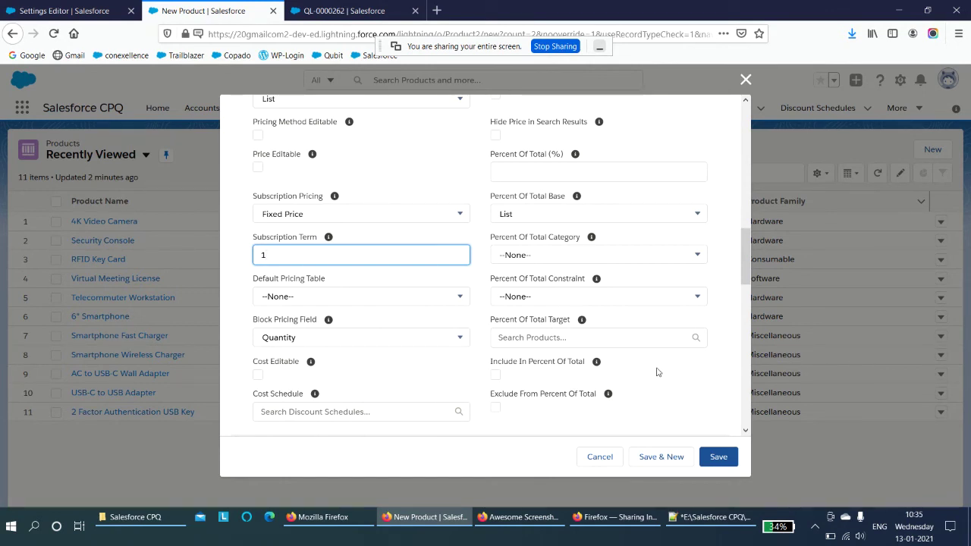
pyautogui.scroll(-4, 658, 372)
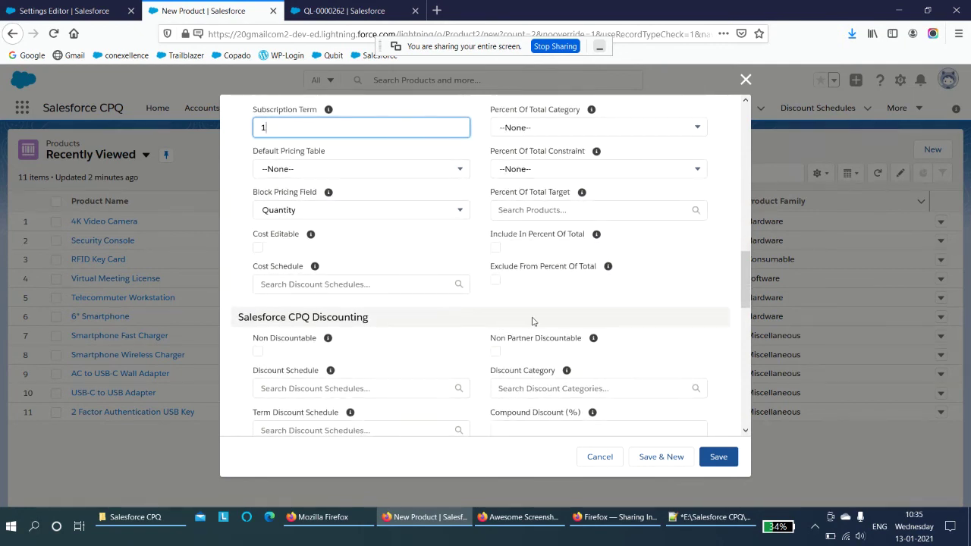
pyautogui.scroll(2, 532, 322)
pyautogui.scroll(-8, 518, 358)
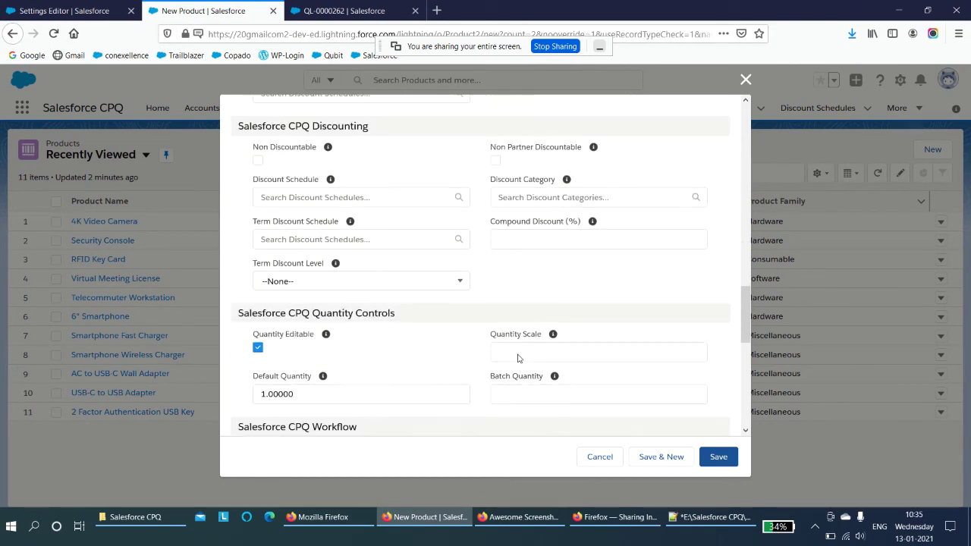
pyautogui.scroll(-6, 517, 354)
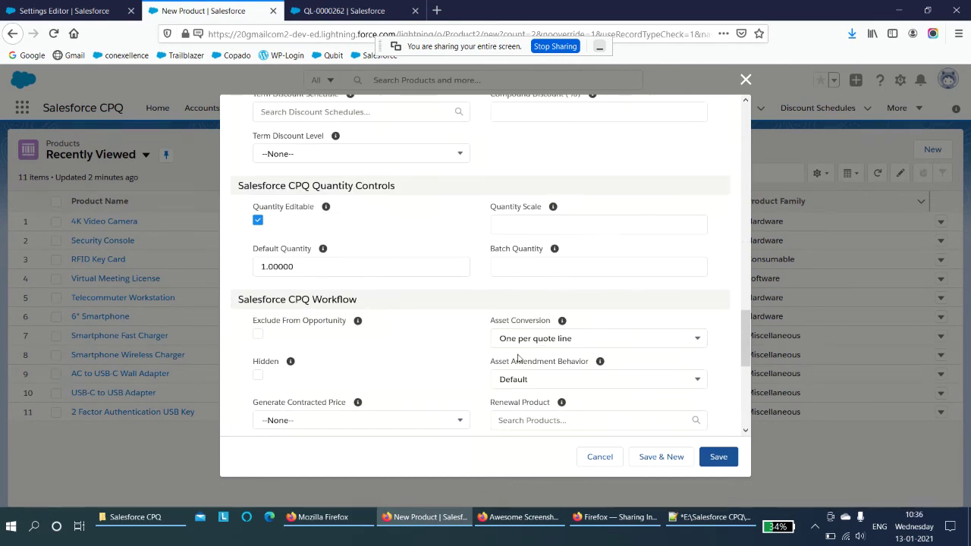
# Check the Subscription Type options in the Salesforce CPQ Workflow section, keep Renewable, and save the new product.
pyautogui.scroll(-4, 481, 359)
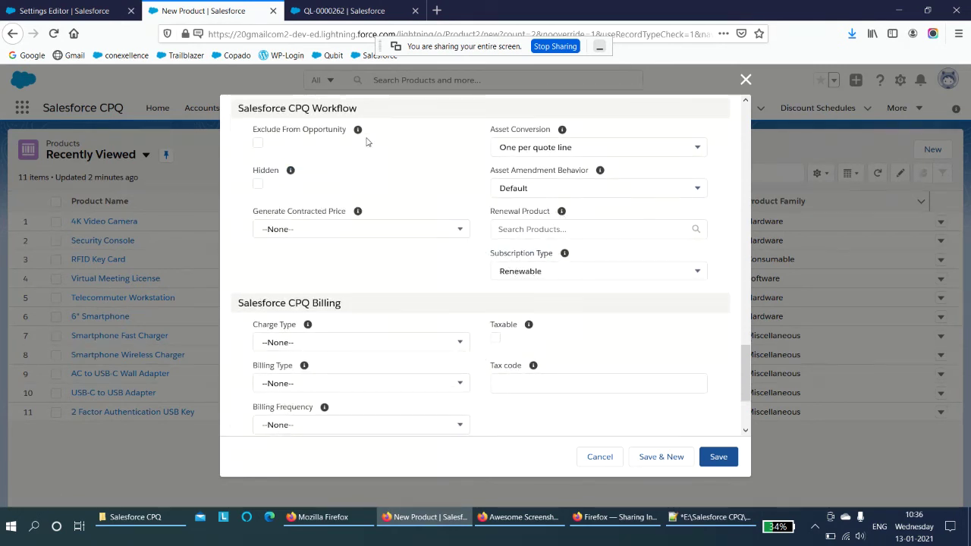
pyautogui.click(529, 279)
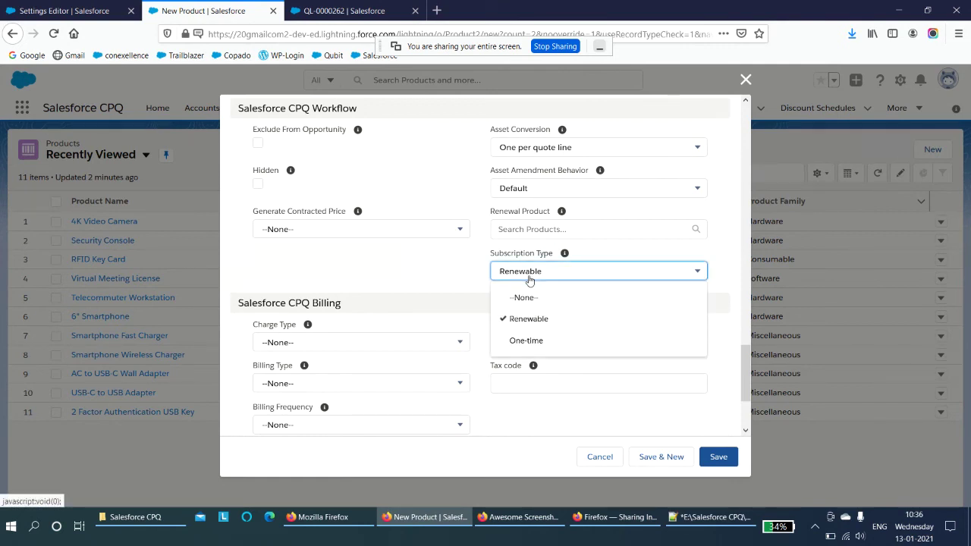
pyautogui.click(530, 279)
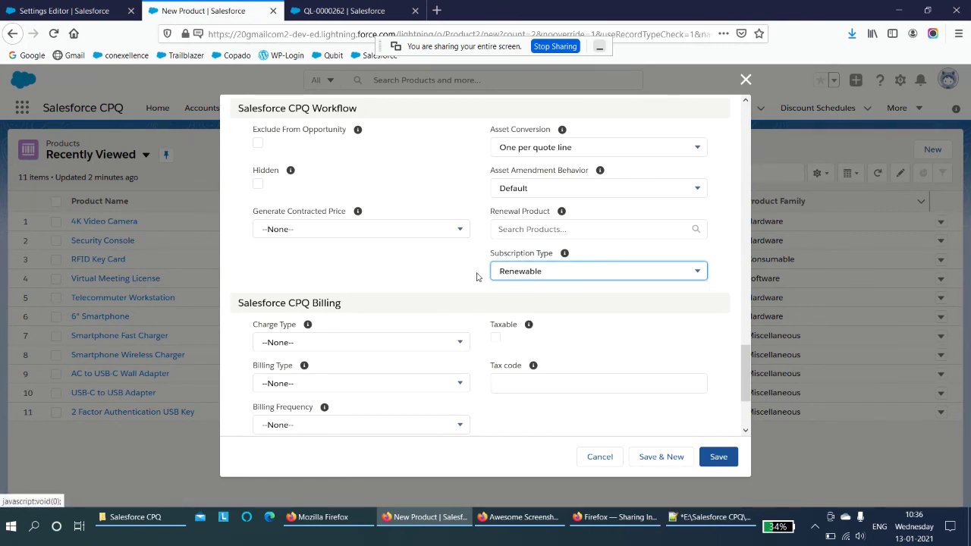
pyautogui.click(471, 276)
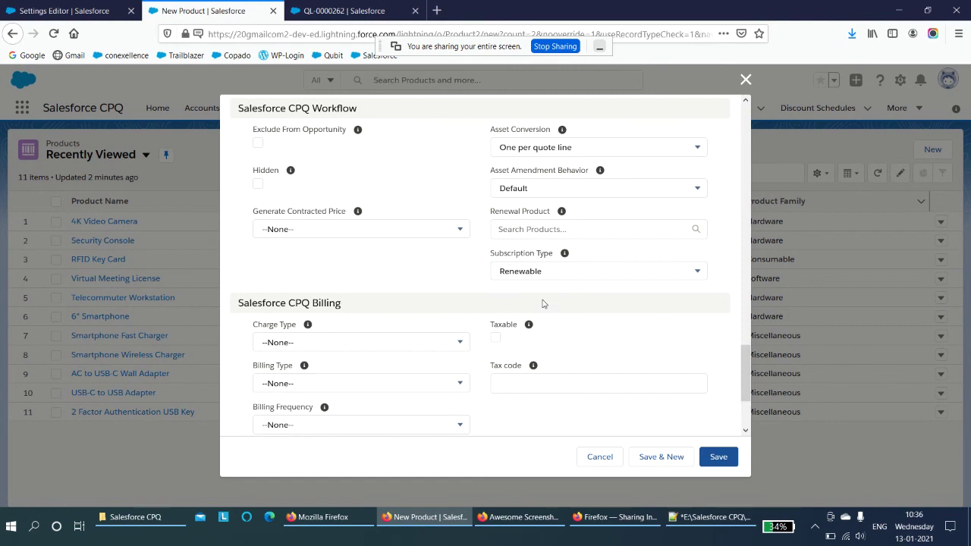
pyautogui.click(718, 456)
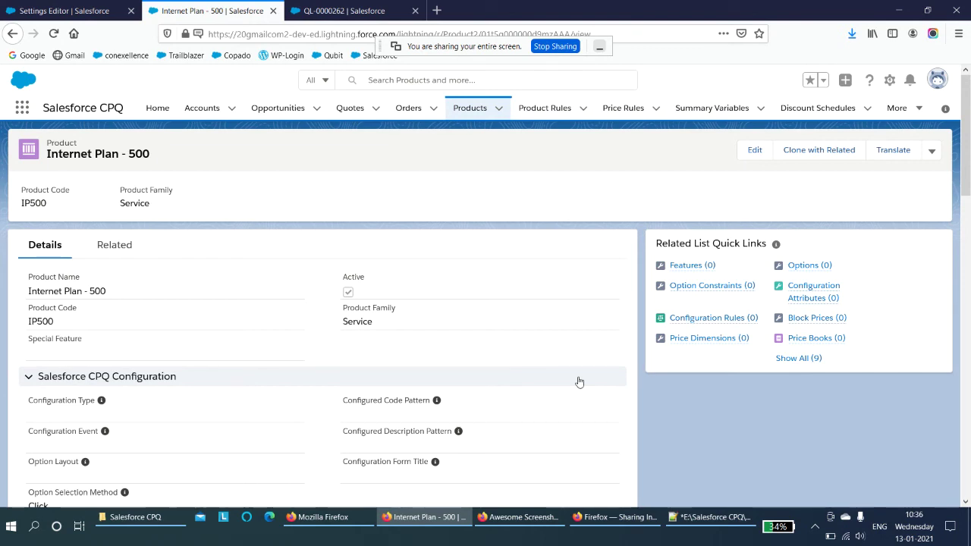
# Add an active Standard Price Book entry with a list price of 500 to the Internet Plan - 500 product.
pyautogui.click(839, 339)
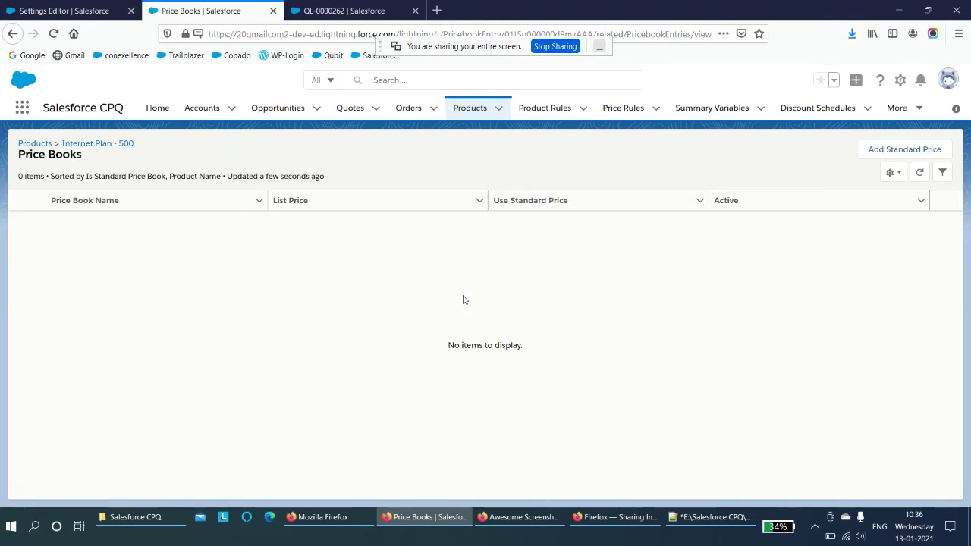
pyautogui.click(893, 151)
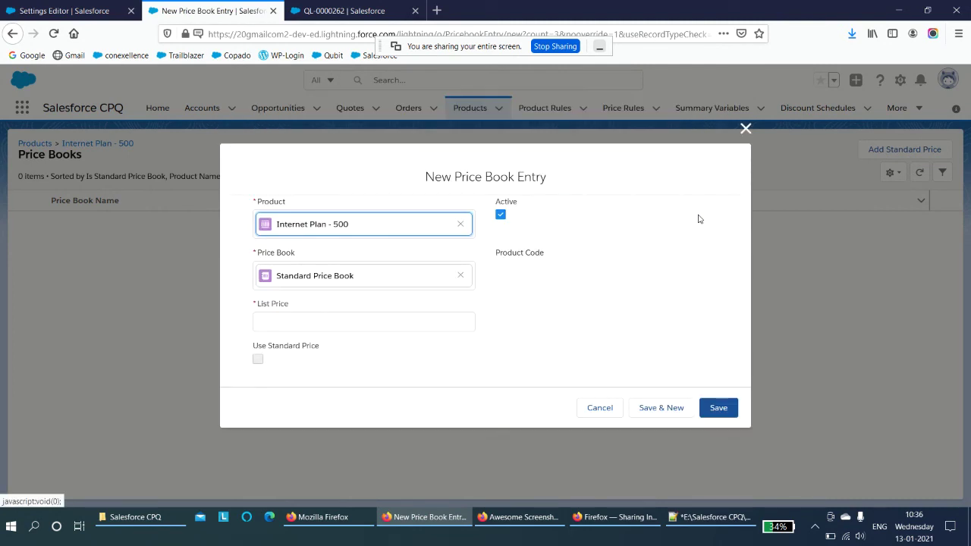
pyautogui.click(439, 318)
pyautogui.write('500')
pyautogui.click(565, 341)
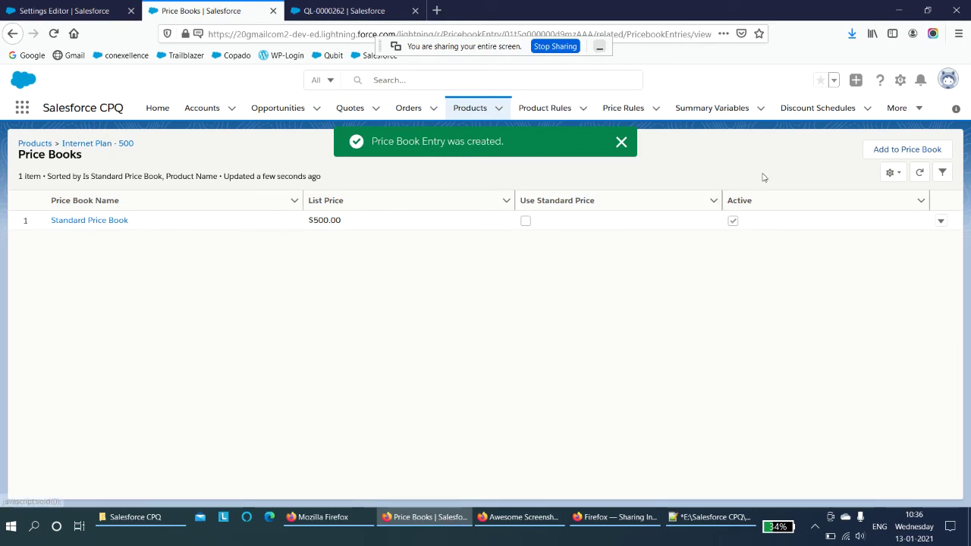
# Return to the Products list, and open the Quotes list in the browser tab holding the quote line.
pyautogui.click(470, 108)
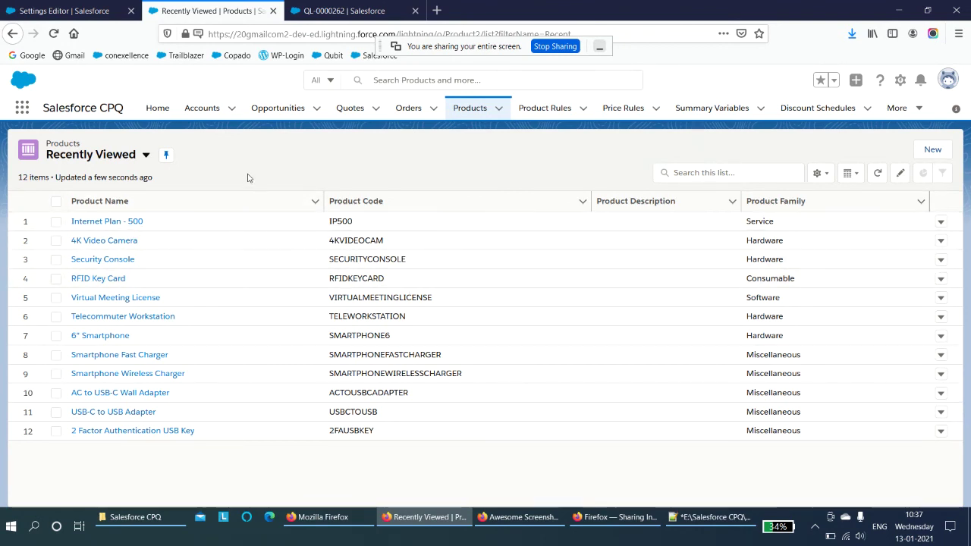
pyautogui.click(344, 11)
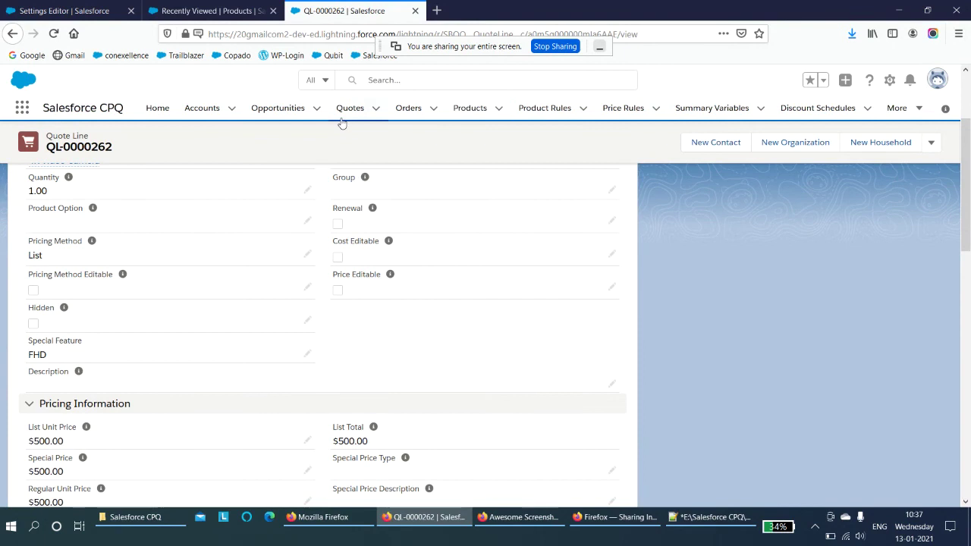
pyautogui.click(350, 108)
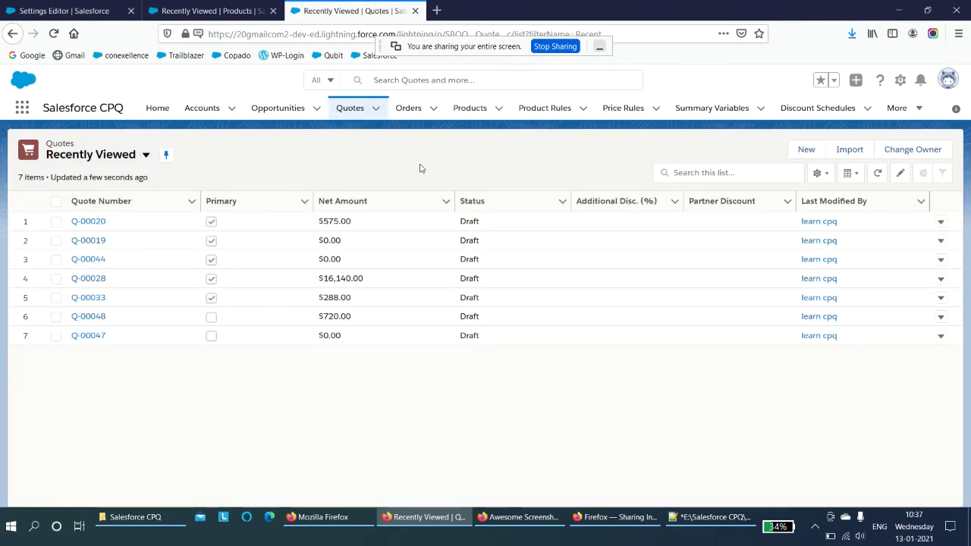
pyautogui.click(806, 150)
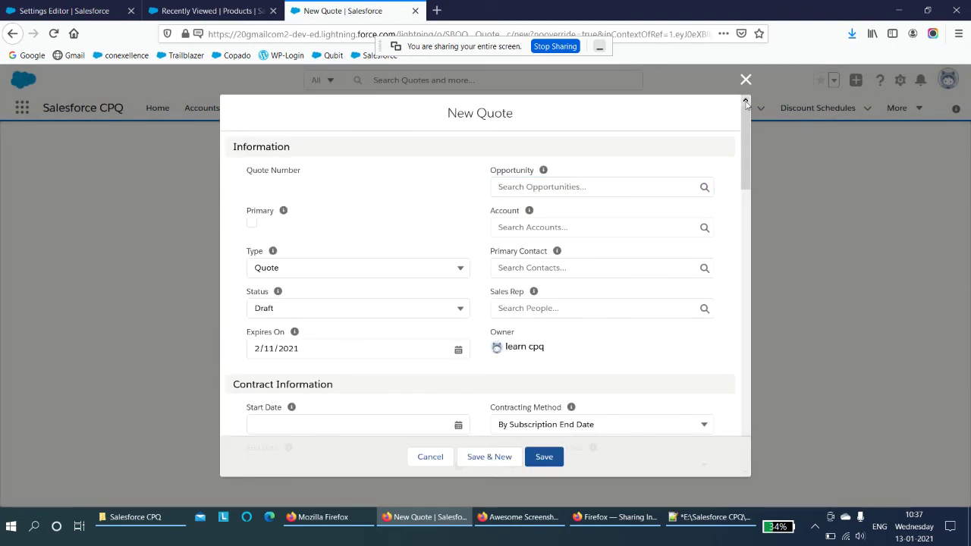
pyautogui.click(744, 79)
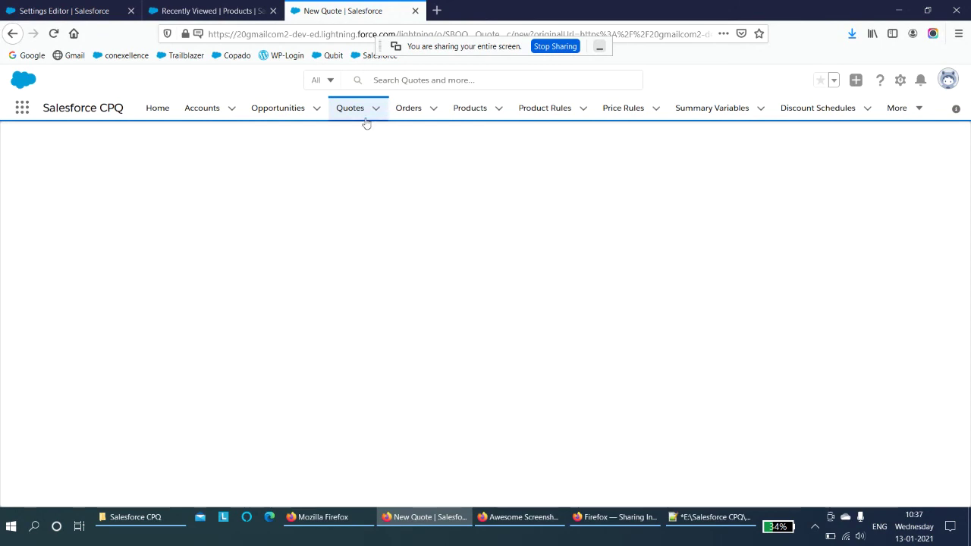
pyautogui.click(349, 113)
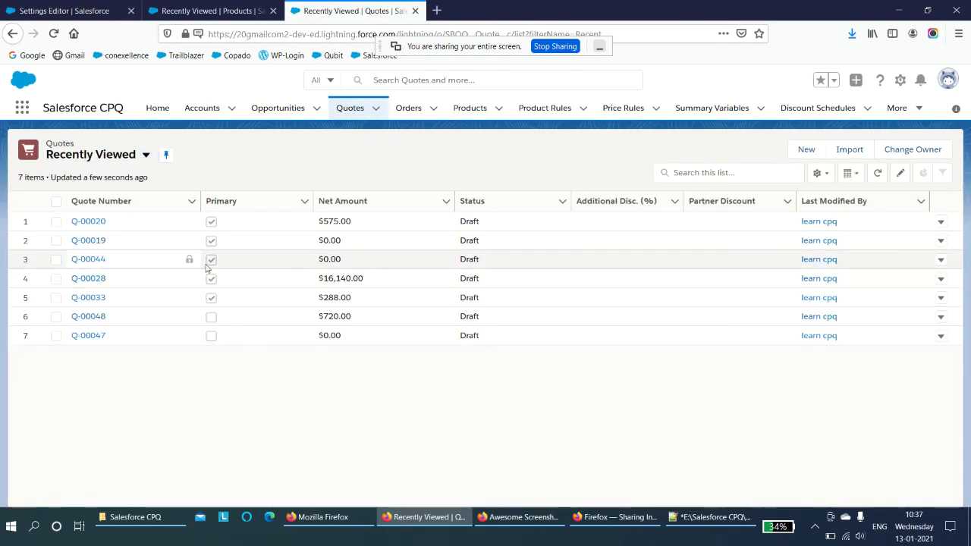
# Open the line editor of quote Q-00044 and add the product Internet Plan - 500 to it.
pyautogui.click(88, 261)
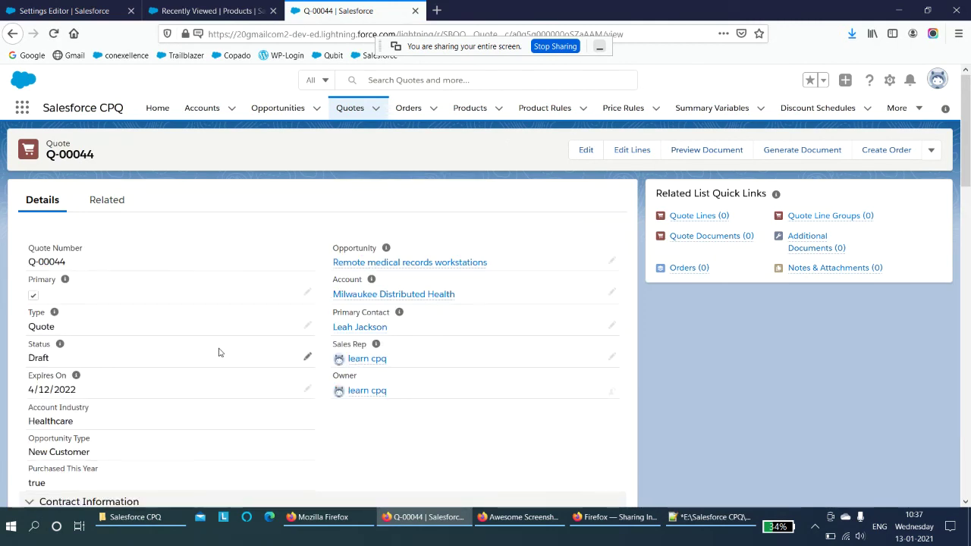
pyautogui.click(633, 153)
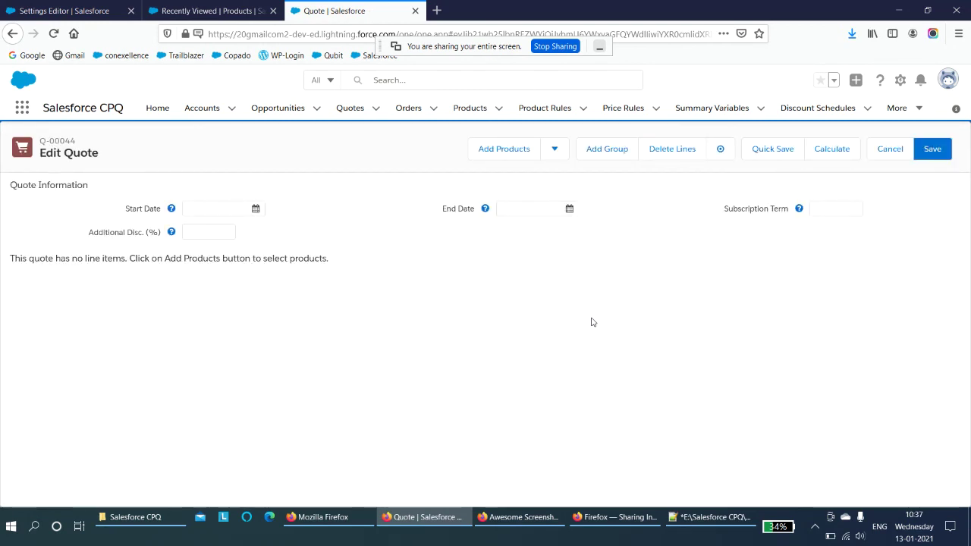
pyautogui.click(504, 149)
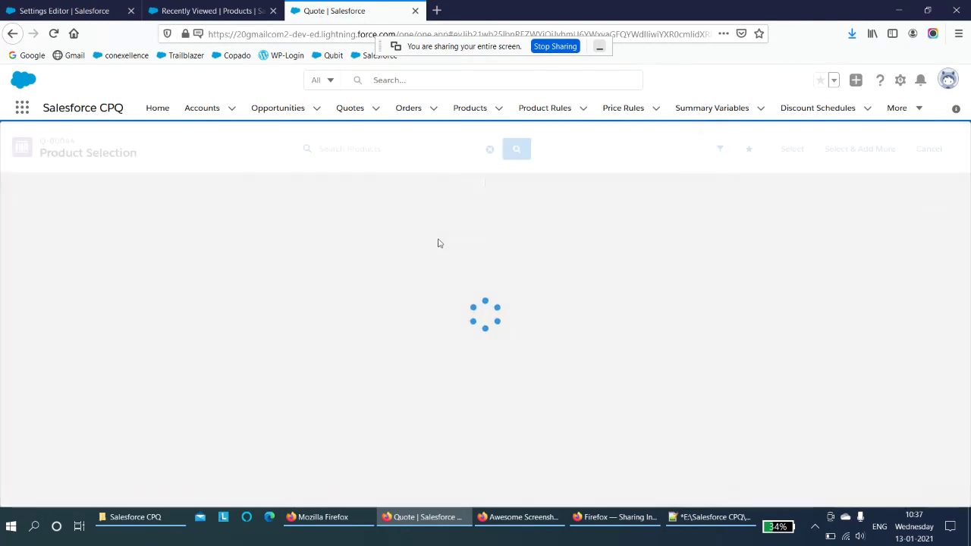
pyautogui.click(325, 149)
pyautogui.write('internet')
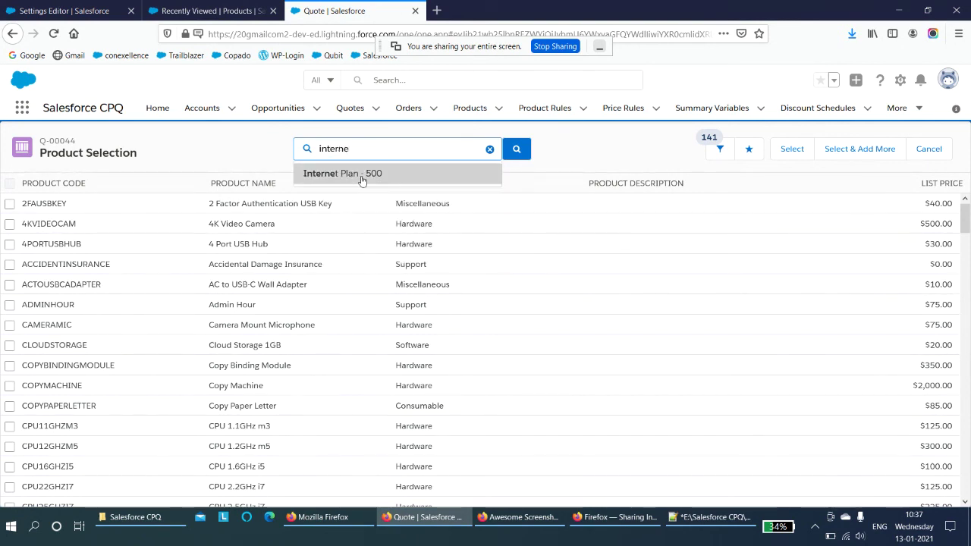
pyautogui.click(466, 174)
pyautogui.click(9, 203)
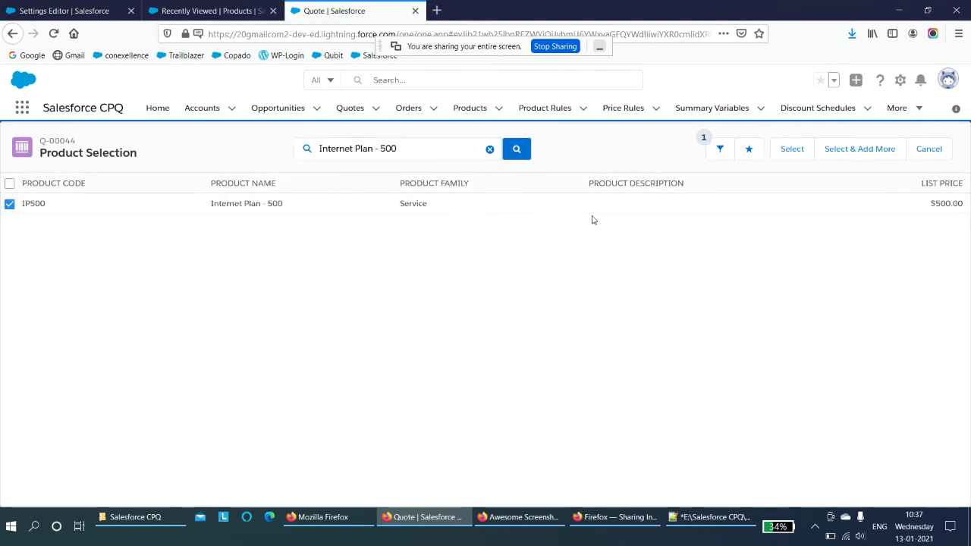
pyautogui.click(793, 149)
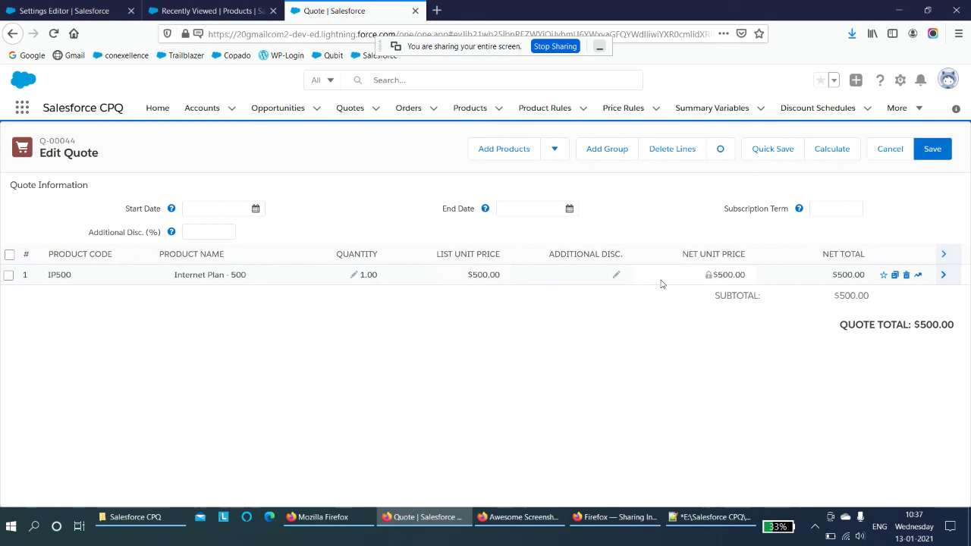
# Set the Subscription Term of the Internet Plan - 500 quote line to 6 and recalculate the quote.
pyautogui.click(943, 274)
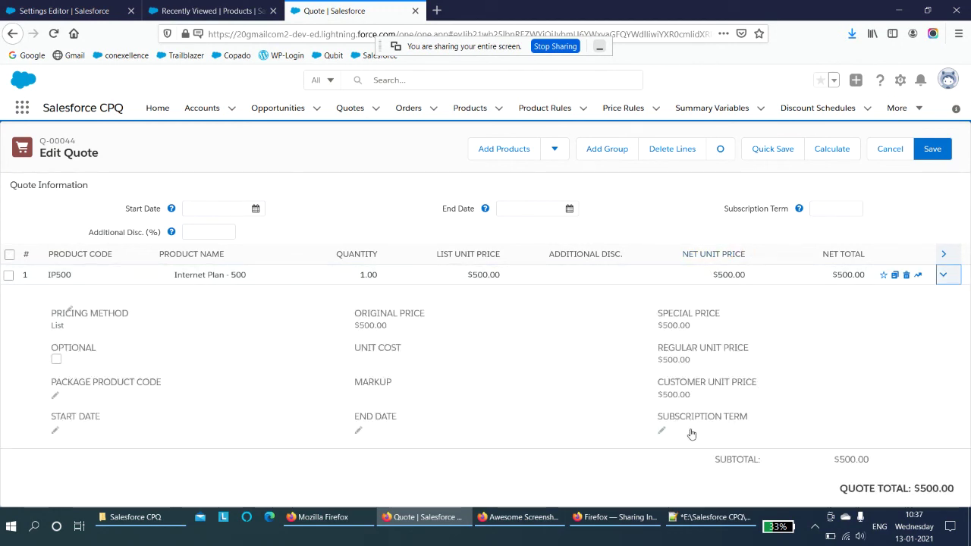
pyautogui.click(662, 431)
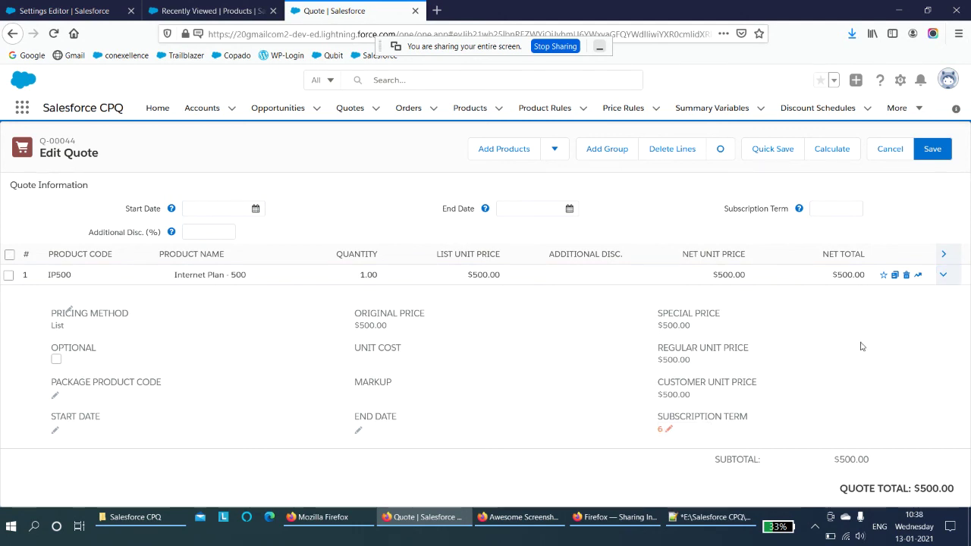
pyautogui.click(832, 148)
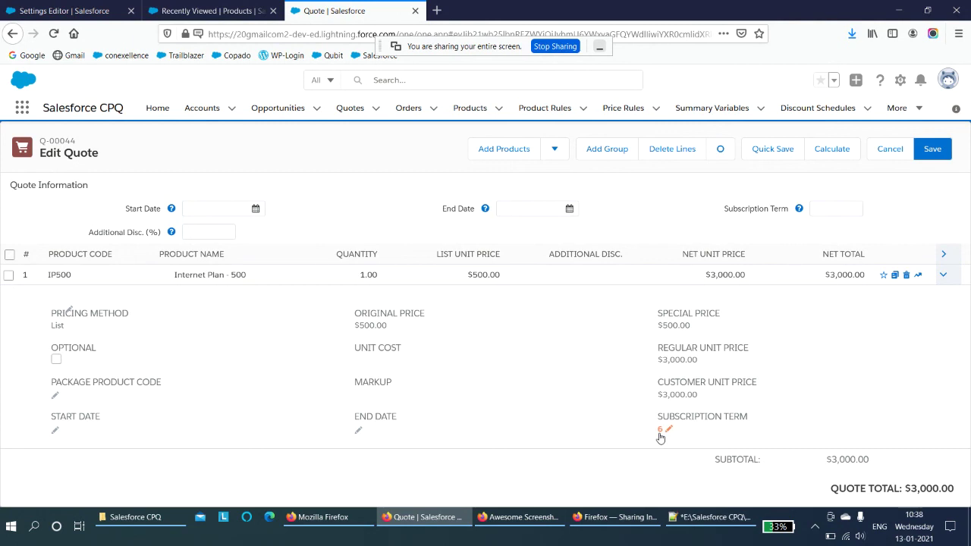
# Open the Internet Plan - 500 product for editing, set its Subscription Term to 12, and save the record.
pyautogui.click(212, 11)
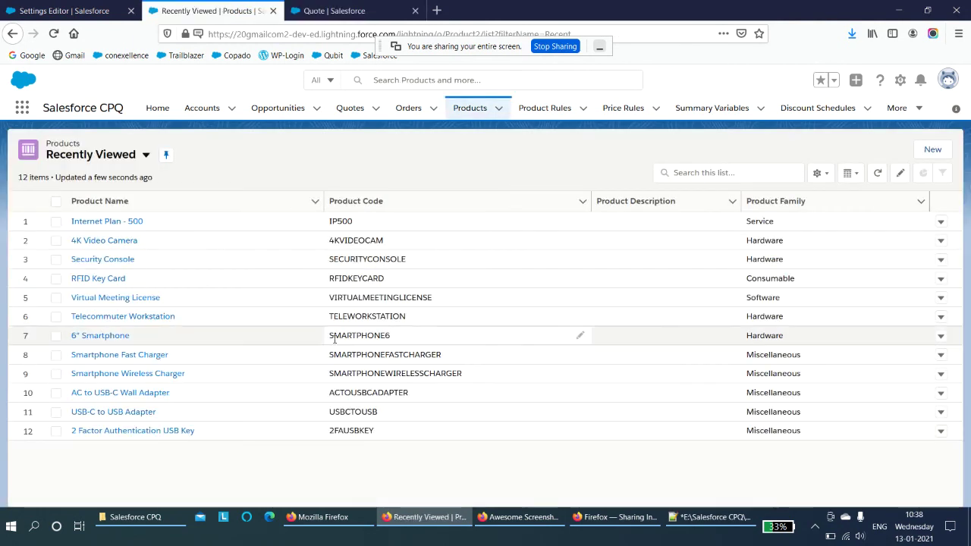
pyautogui.click(124, 222)
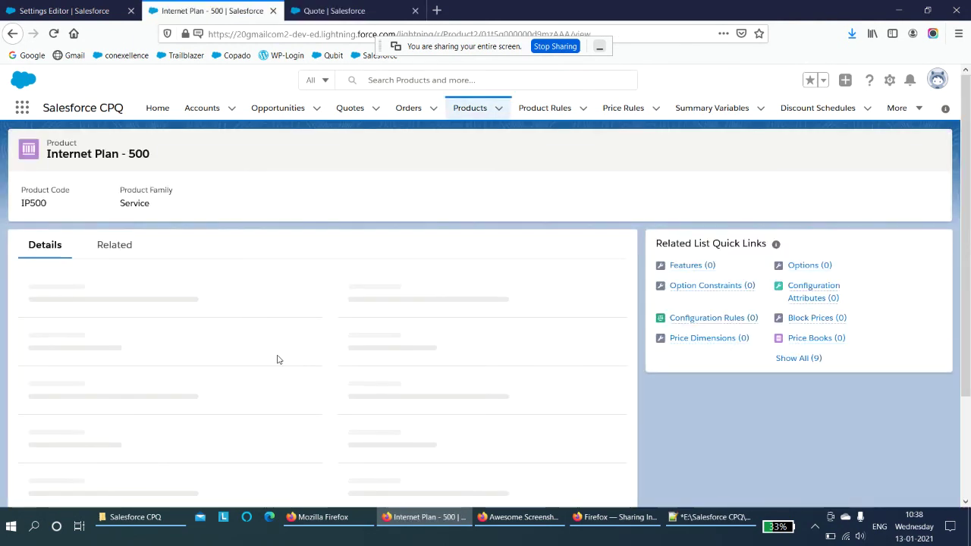
pyautogui.scroll(-3, 126, 392)
pyautogui.scroll(3, 144, 357)
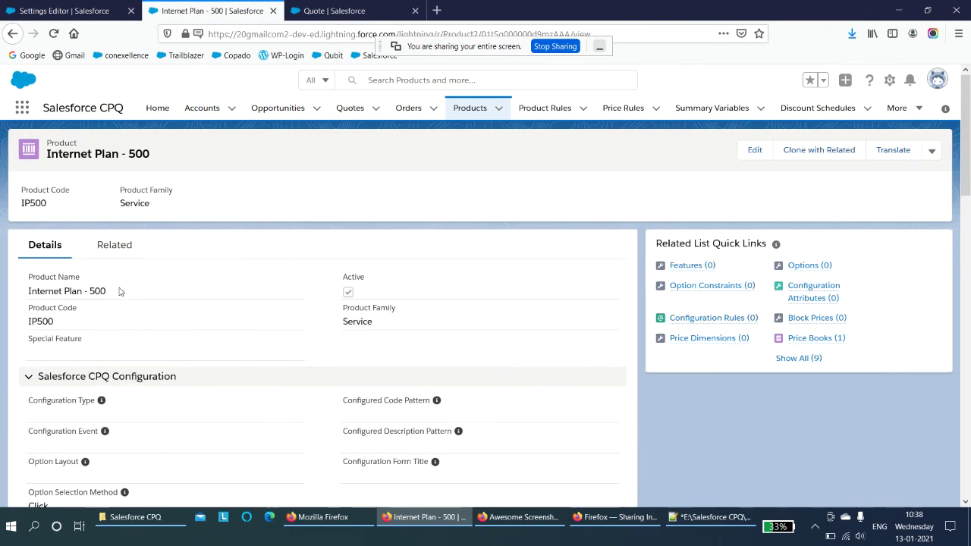
pyautogui.click(753, 149)
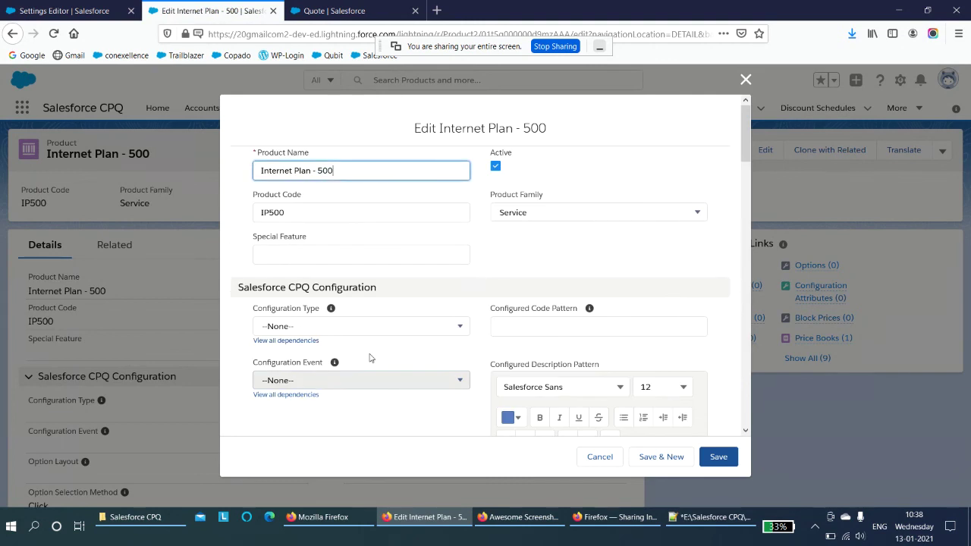
pyautogui.scroll(-6, 370, 358)
pyautogui.scroll(-1, 369, 358)
pyautogui.click(311, 323)
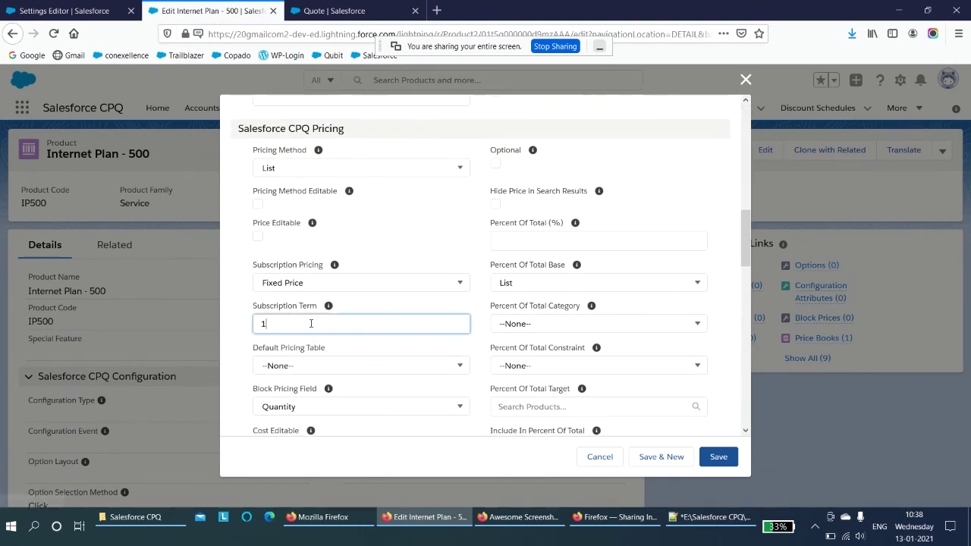
pyautogui.write('12')
pyautogui.click(718, 456)
# Reload the line editor of quote Q-00044 and add the product Internet Plan - 500 to the quote again.
pyautogui.click(336, 17)
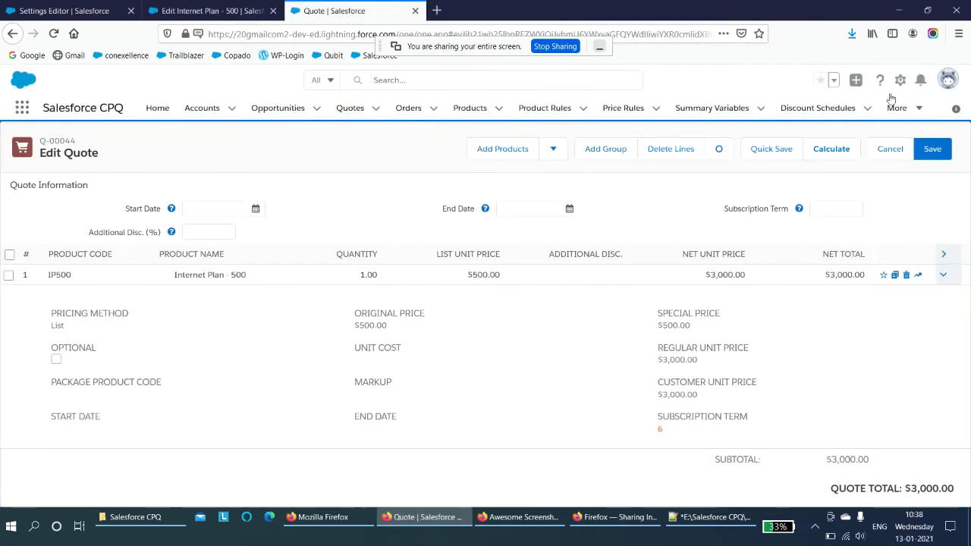
pyautogui.click(53, 33)
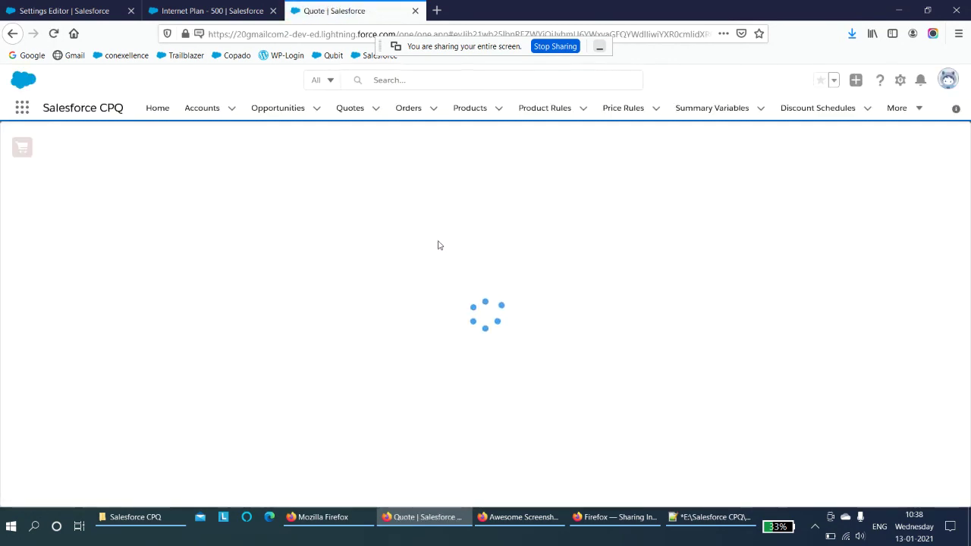
pyautogui.click(491, 161)
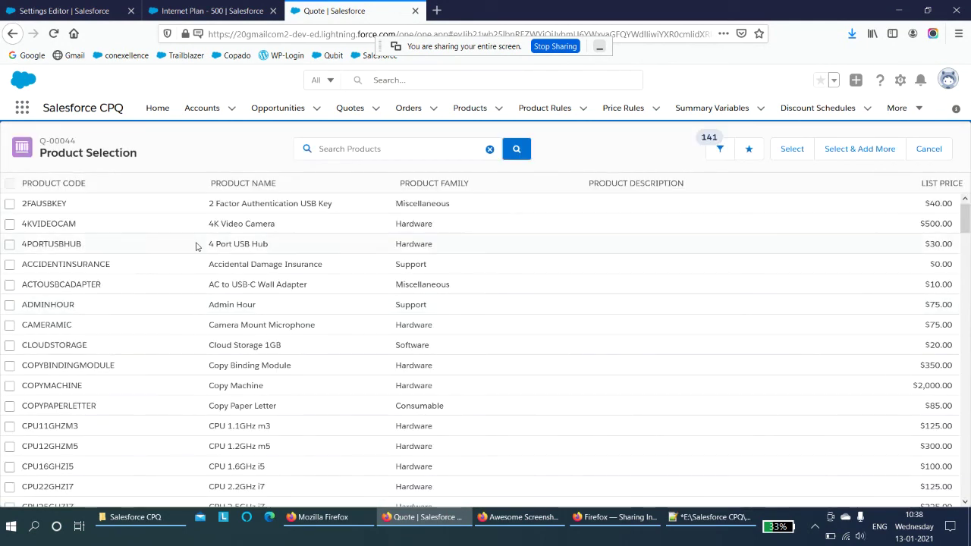
pyautogui.click(436, 147)
pyautogui.write('inter')
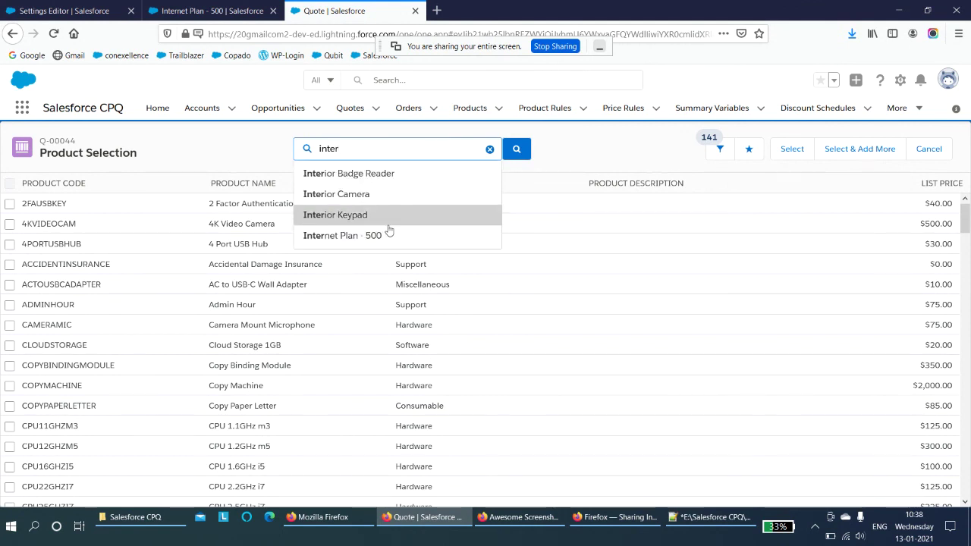
pyautogui.click(385, 232)
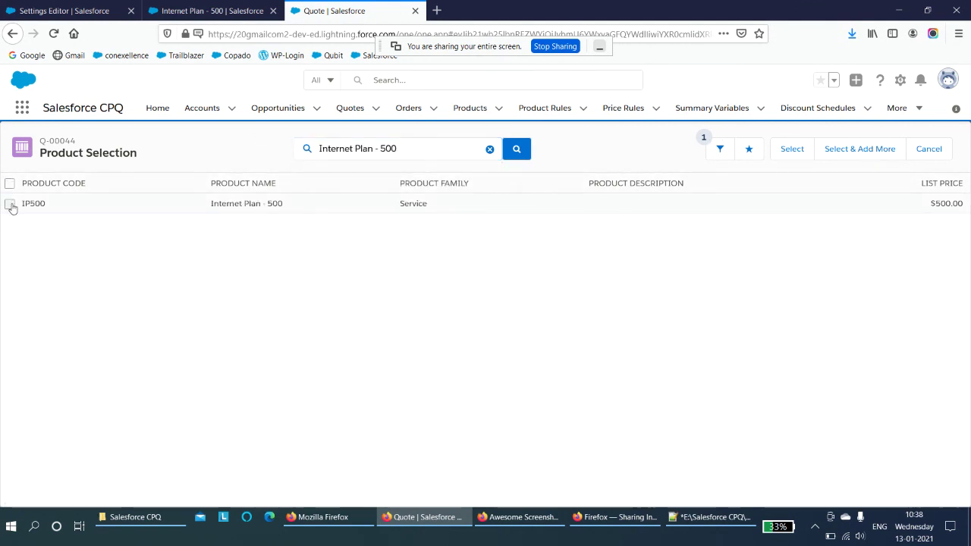
pyautogui.click(808, 157)
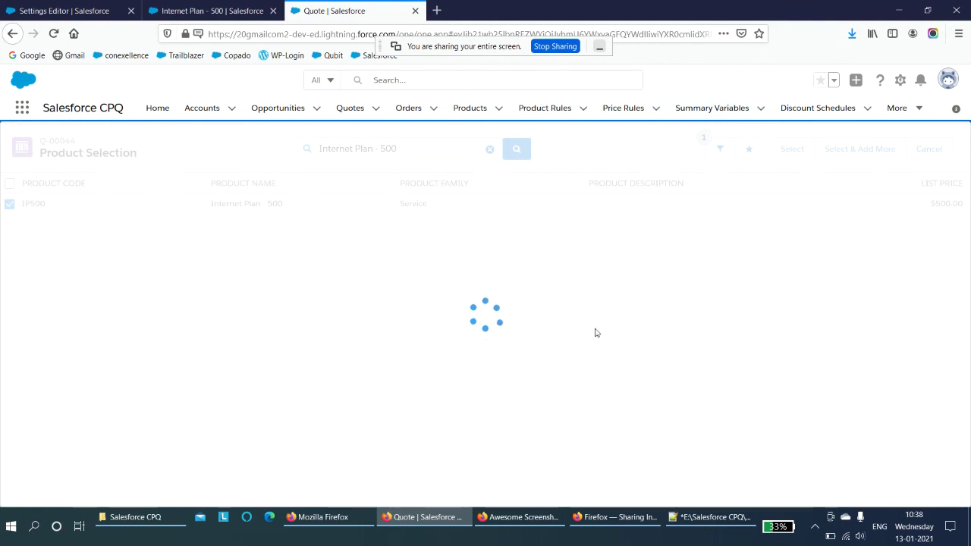
# Expand the Internet Plan - 500 quote line, set its Subscription Term to 6, and calculate the quote.
pyautogui.click(943, 275)
pyautogui.click(663, 432)
pyautogui.write('6')
pyautogui.click(834, 155)
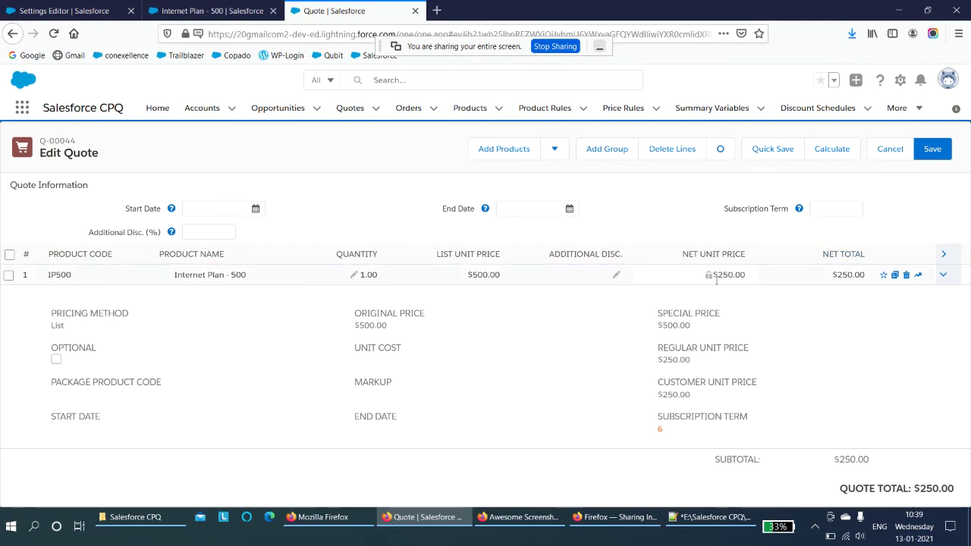
# Change the Subscription Term of the Internet Plan - 500 quote line to 1 and recalculate the quote.
pyautogui.click(668, 430)
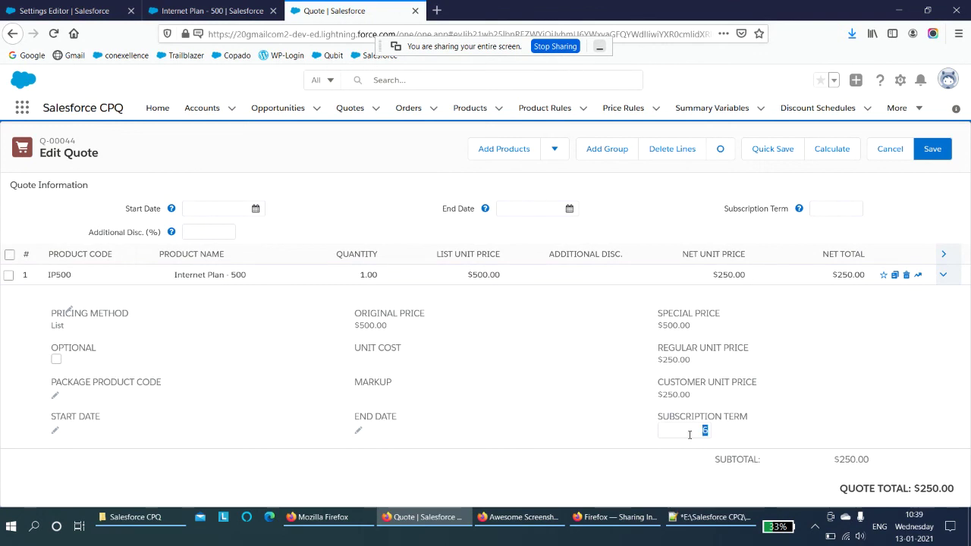
pyautogui.write('1')
pyautogui.click(831, 149)
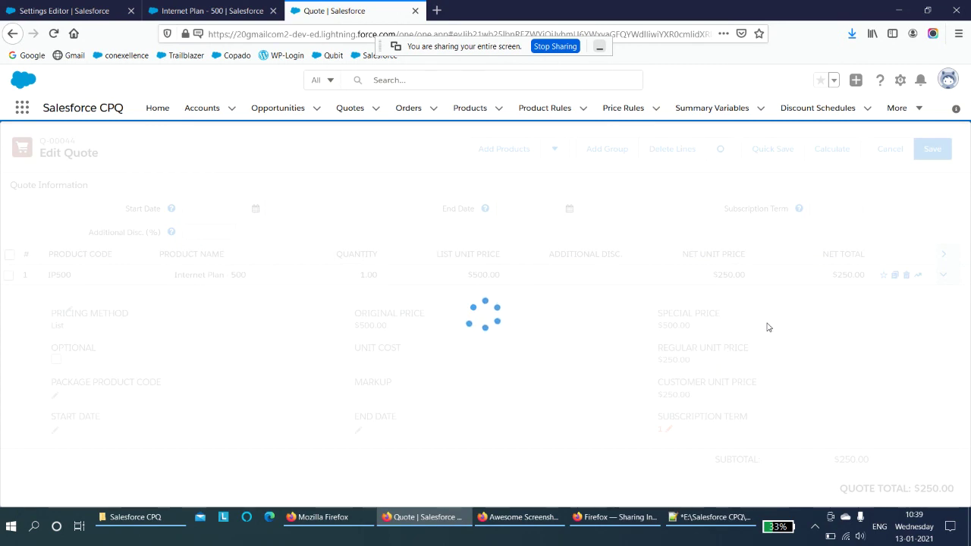